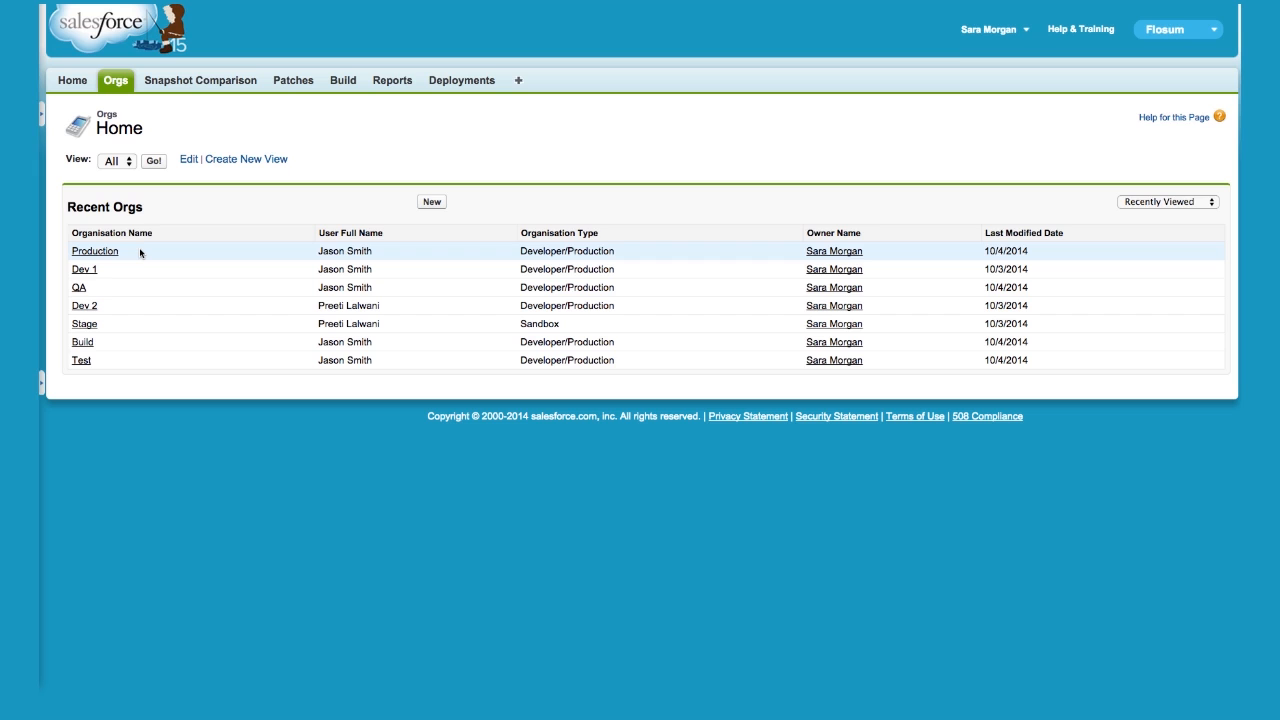
# Open the Production org record and review its snapshots, org permissions and deployments
pyautogui.click(118, 251)
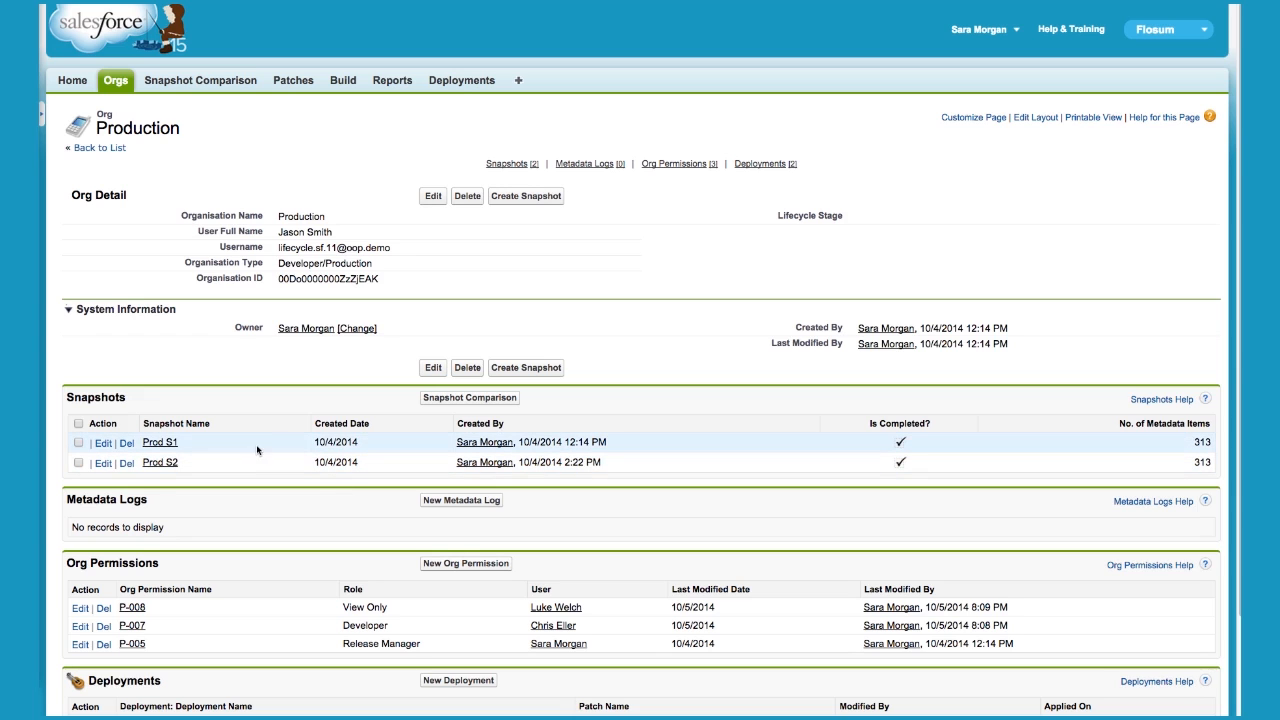
pyautogui.scroll(-1, 288, 572)
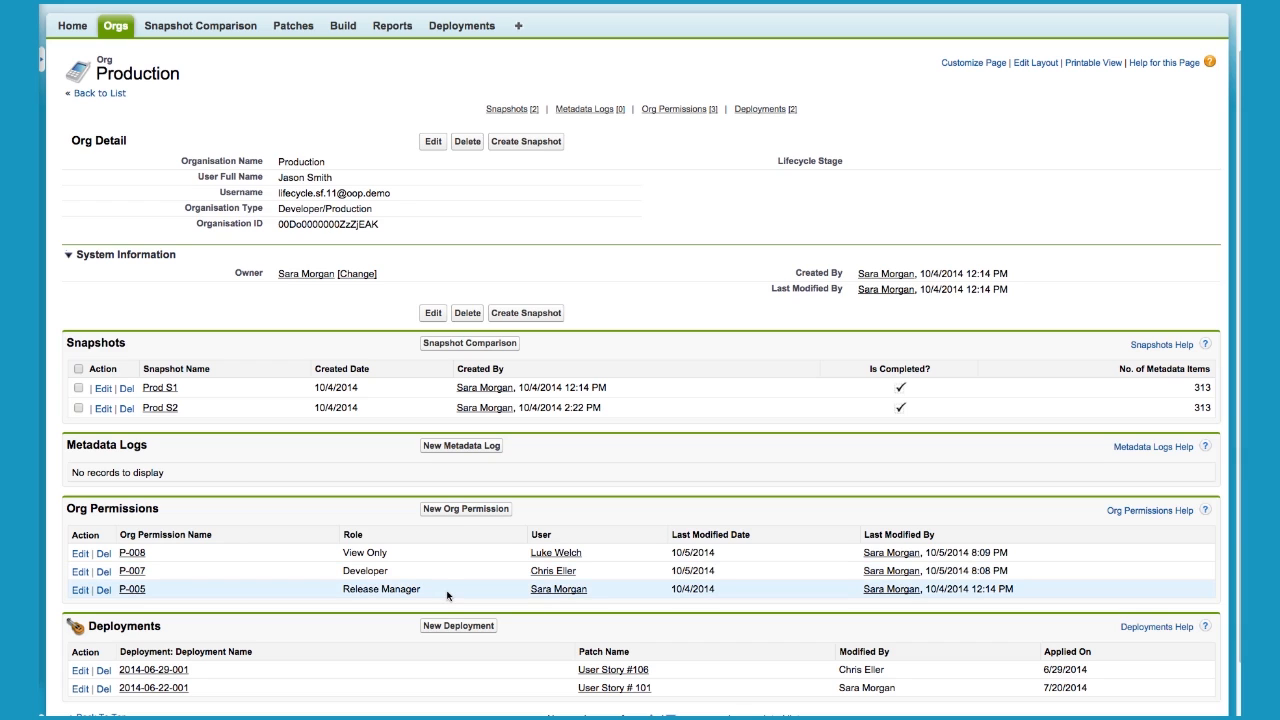
pyautogui.scroll(-2, 447, 596)
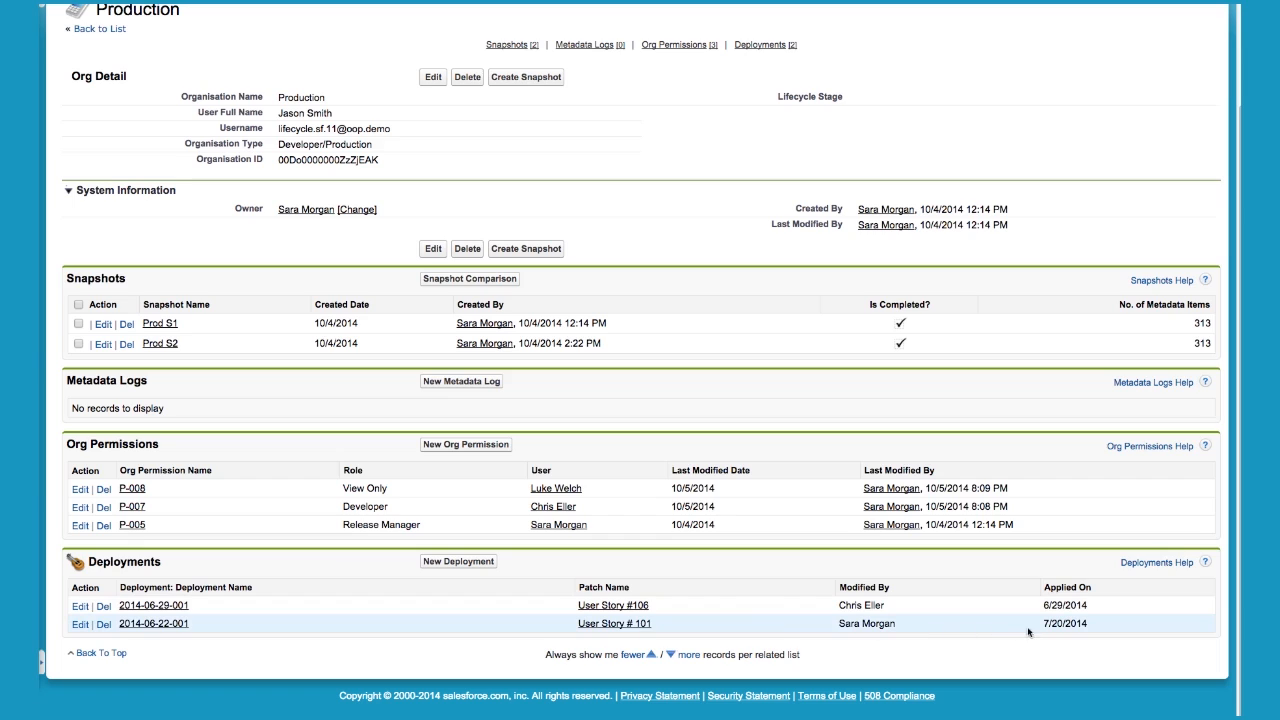
# Review the deployments and manifest of the User Story #106 patch, and return to the Production org record
pyautogui.click(612, 605)
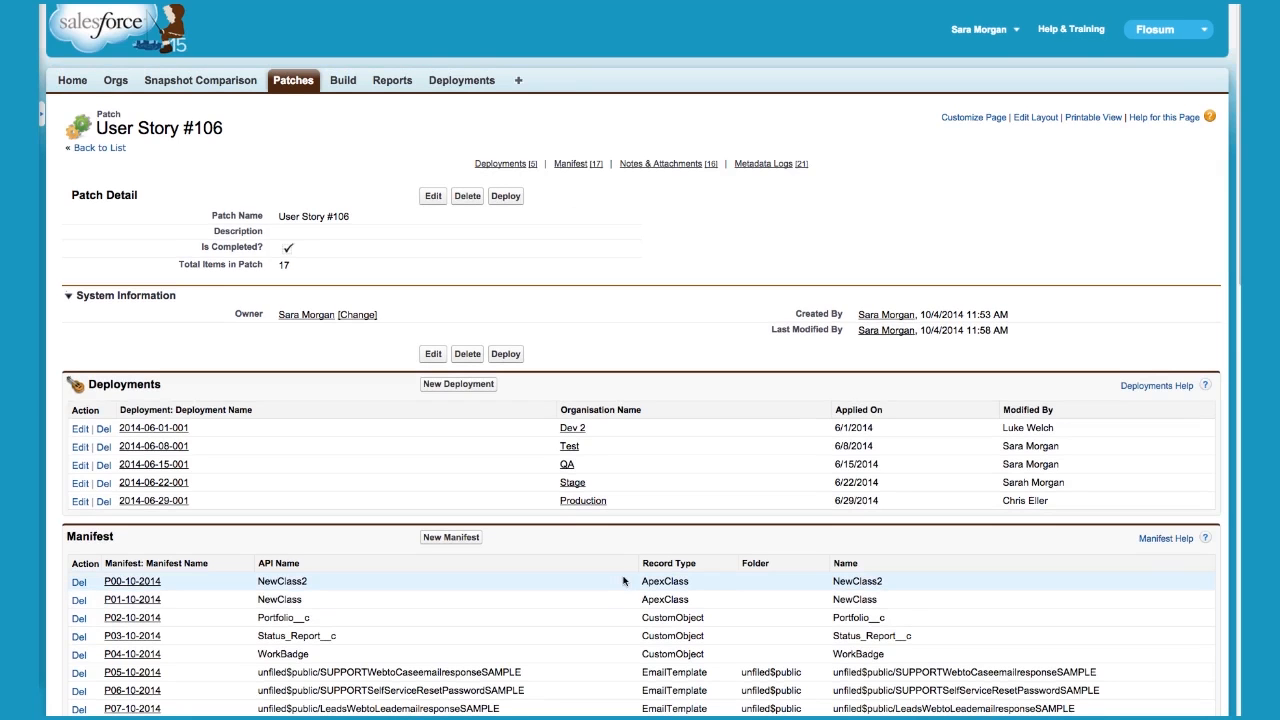
pyautogui.scroll(-2, 620, 590)
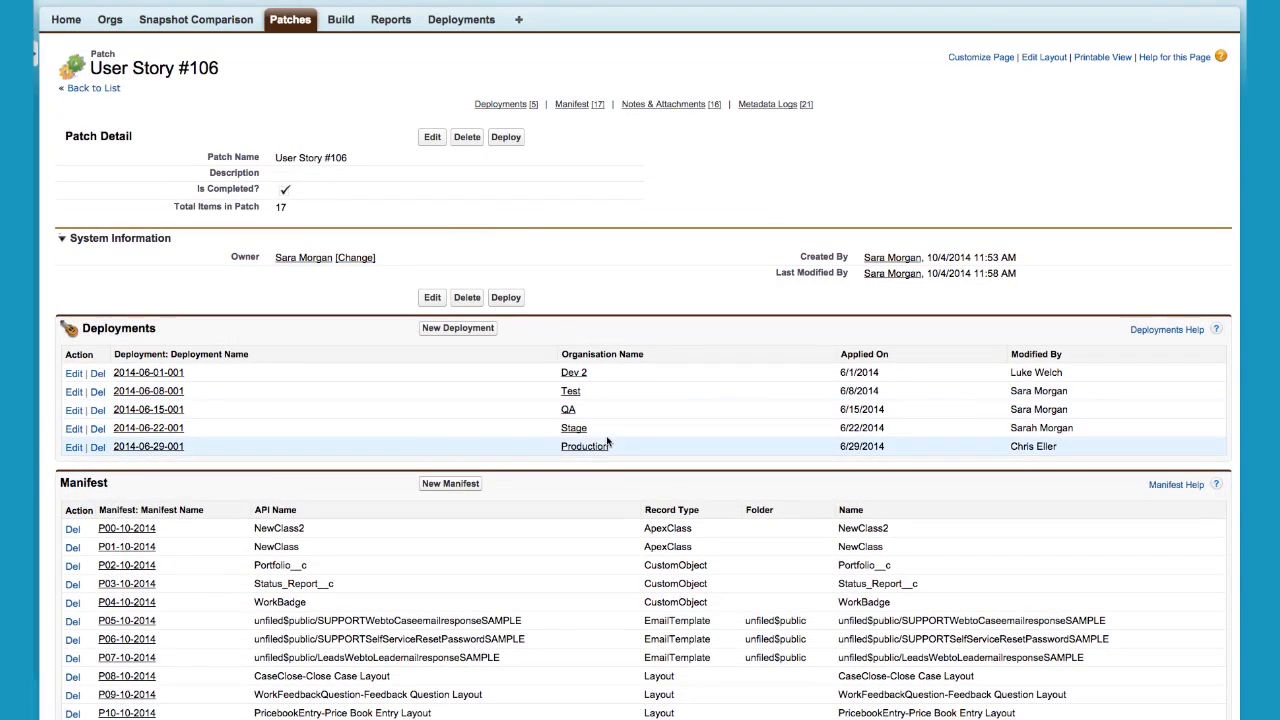
pyautogui.click(585, 388)
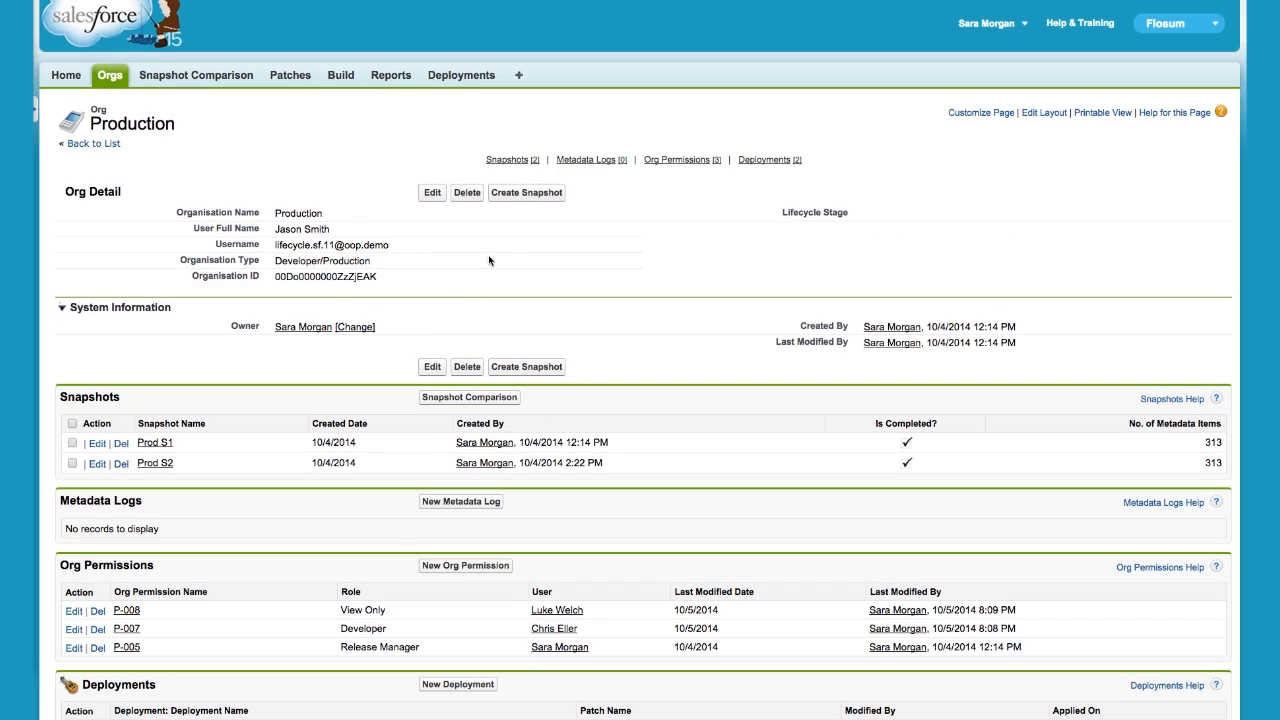
# Start a snapshot of the Production org covering all metadata types except ApexClass, ApexComponent, ApexPage and ApexTrigger
pyautogui.click(517, 193)
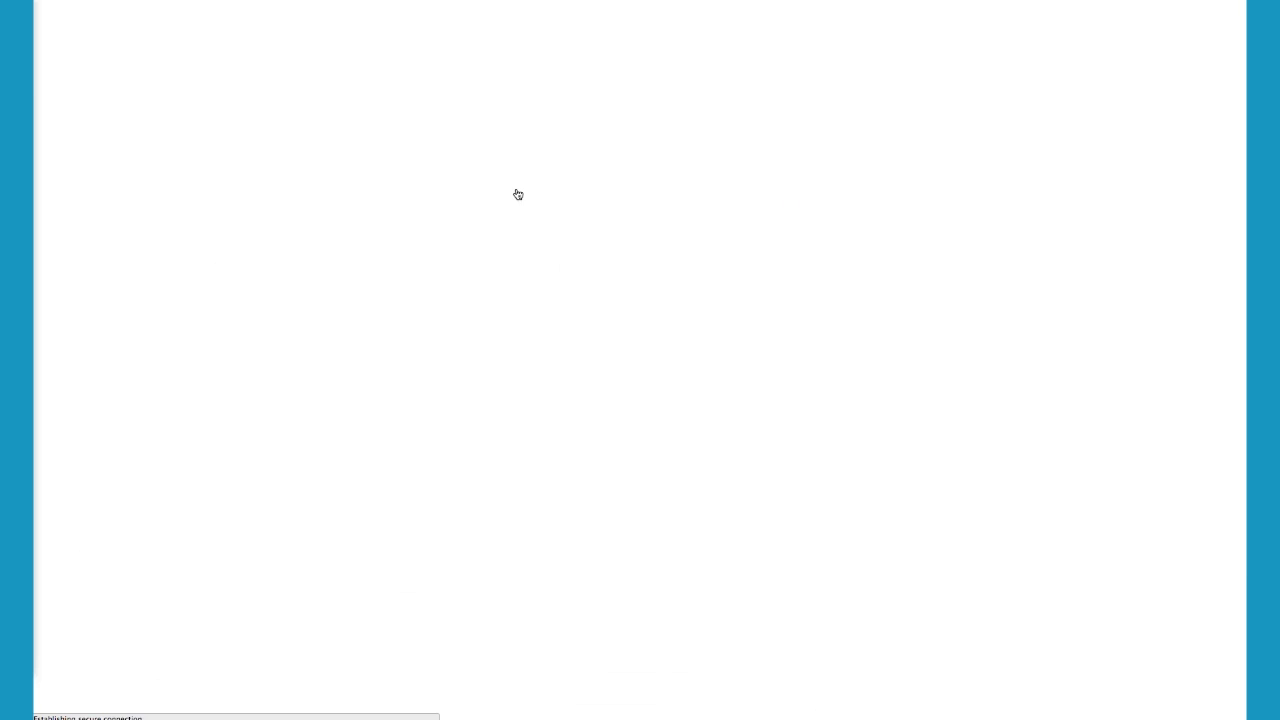
pyautogui.click(85, 290)
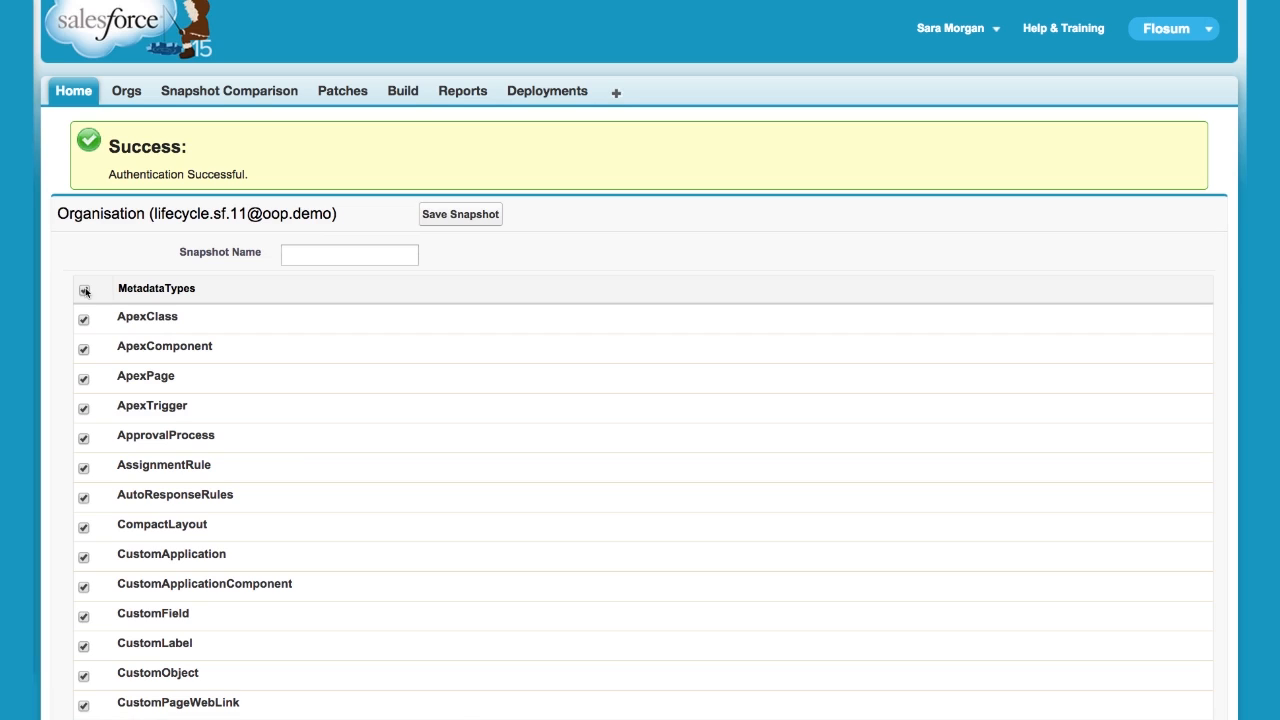
pyautogui.click(84, 320)
pyautogui.click(84, 349)
pyautogui.click(84, 379)
pyautogui.click(84, 409)
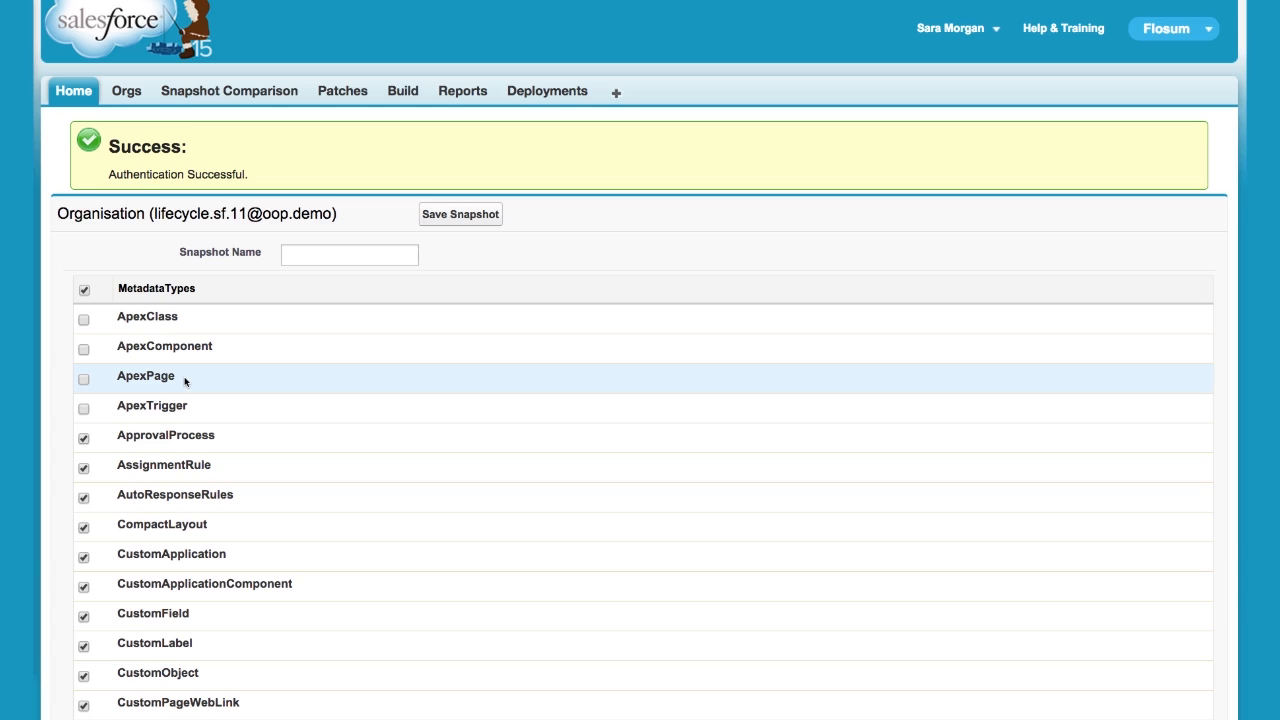
# Go back to the Production org and open its Prod S2 snapshot to review the summary and metadata items
pyautogui.click(126, 91)
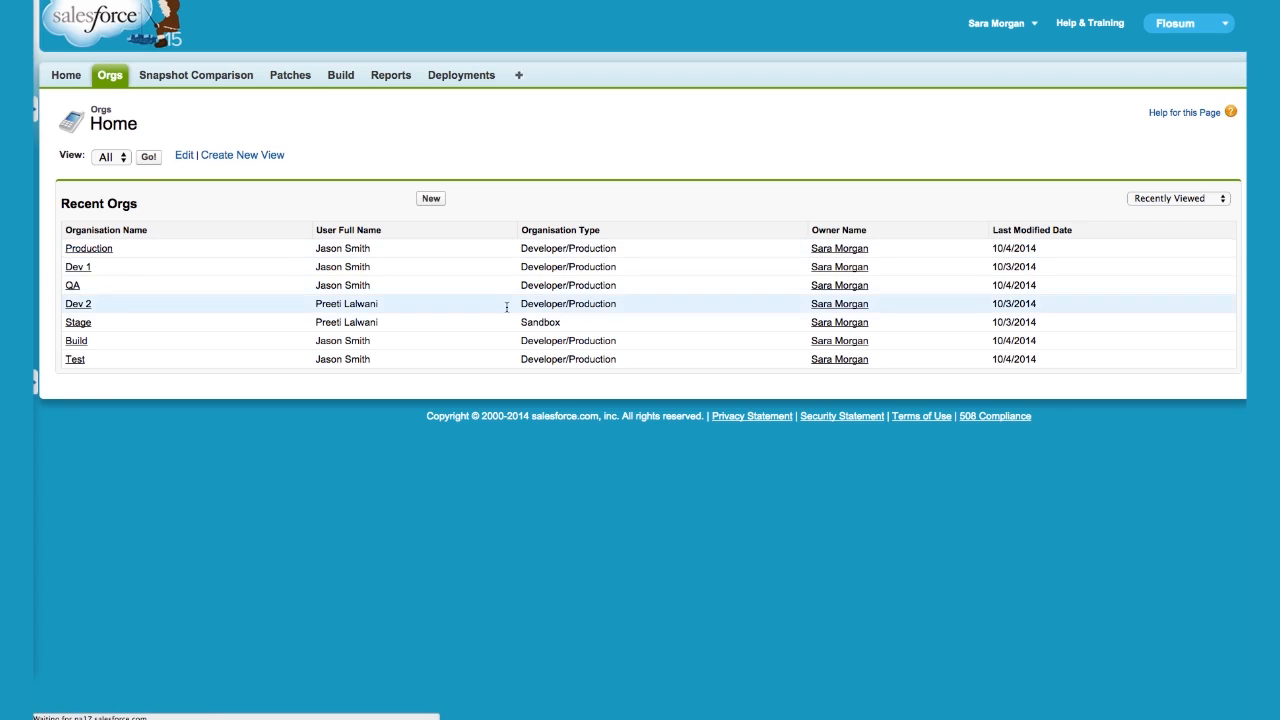
pyautogui.click(88, 248)
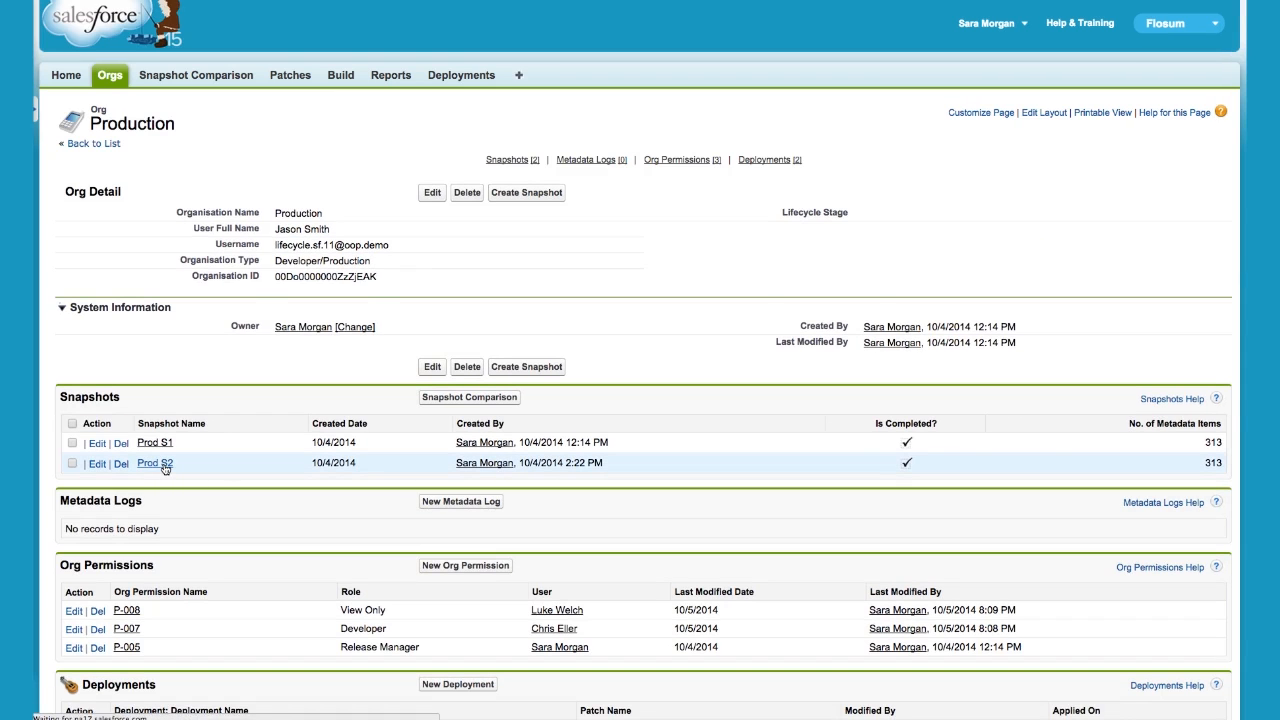
pyautogui.click(158, 466)
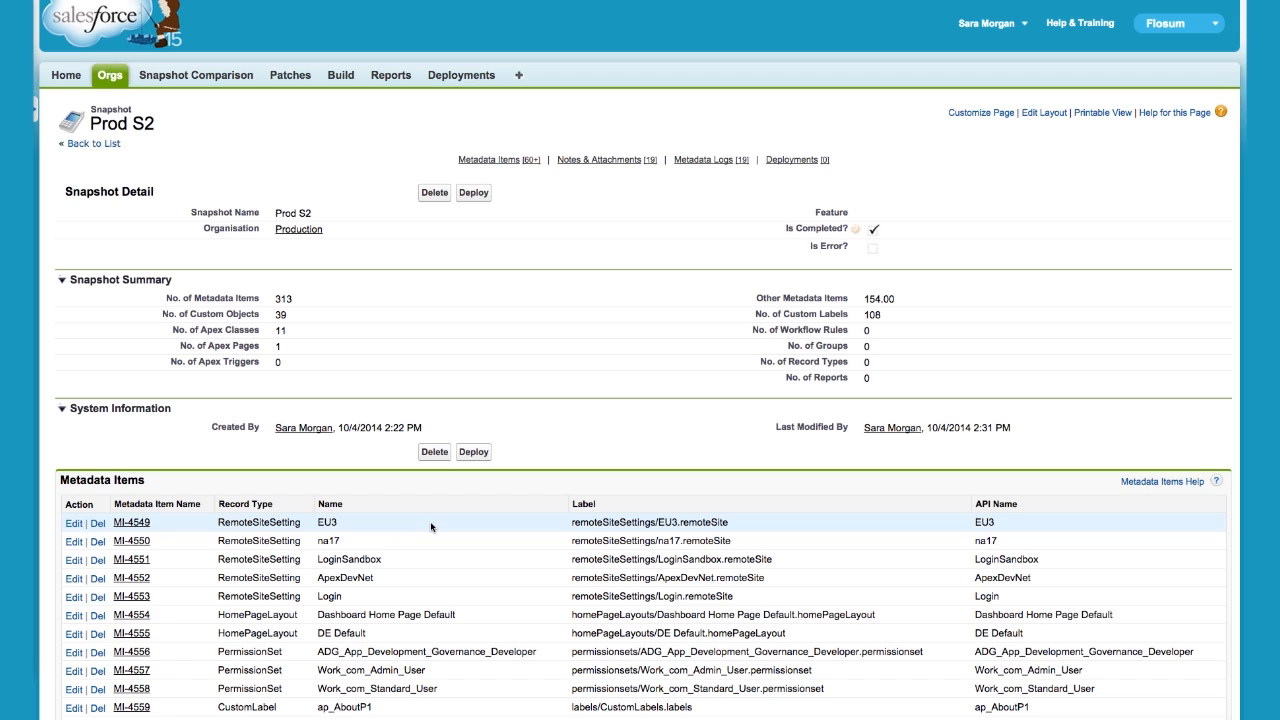
# Open the deployment page for the Prod S2 snapshot and look through the available target organisations without choosing one
pyautogui.click(464, 196)
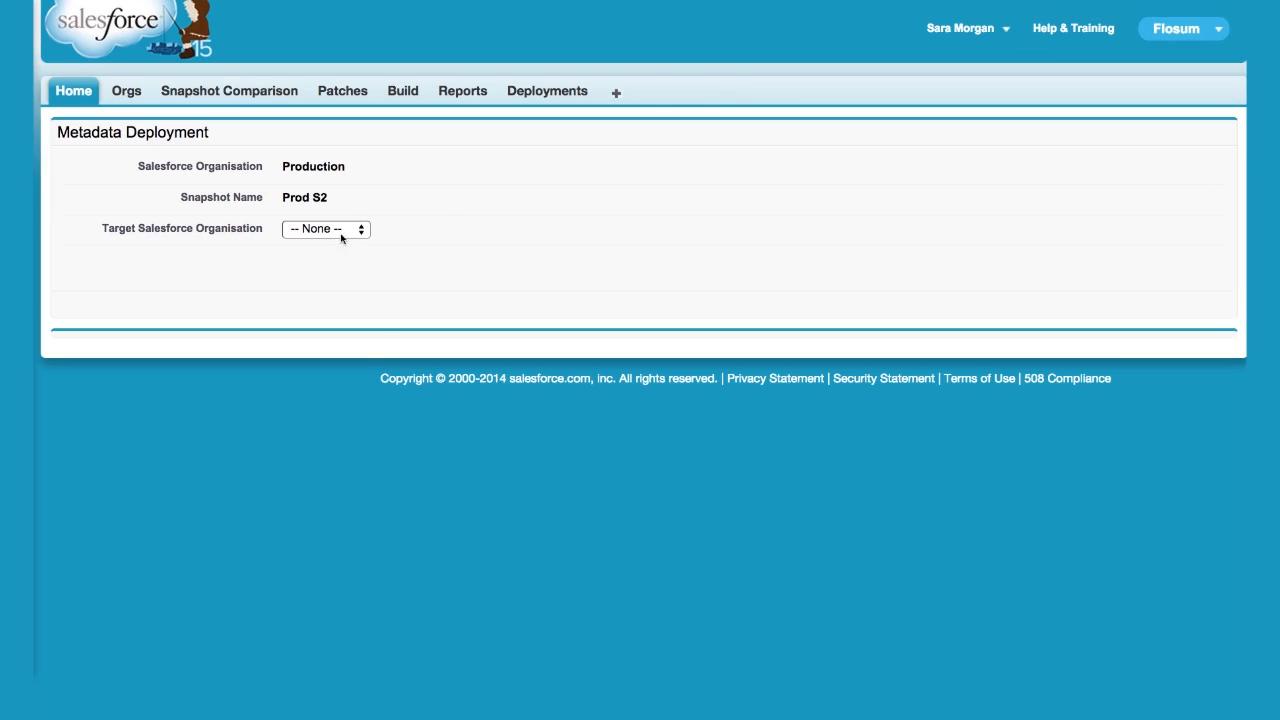
pyautogui.click(334, 233)
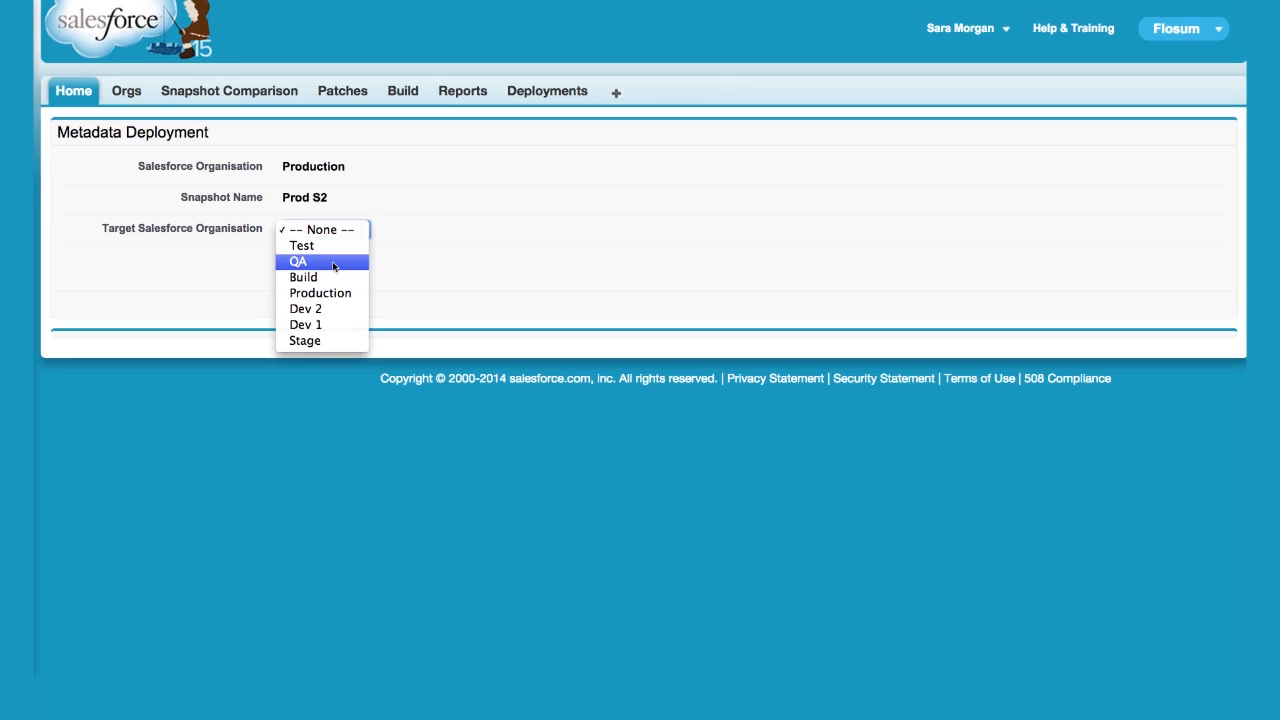
pyautogui.click(421, 246)
# Leave the deployment page and begin a snapshot comparison with Dev 2 as Organization 1 and D2 S5 as Snapshot 1
pyautogui.click(256, 94)
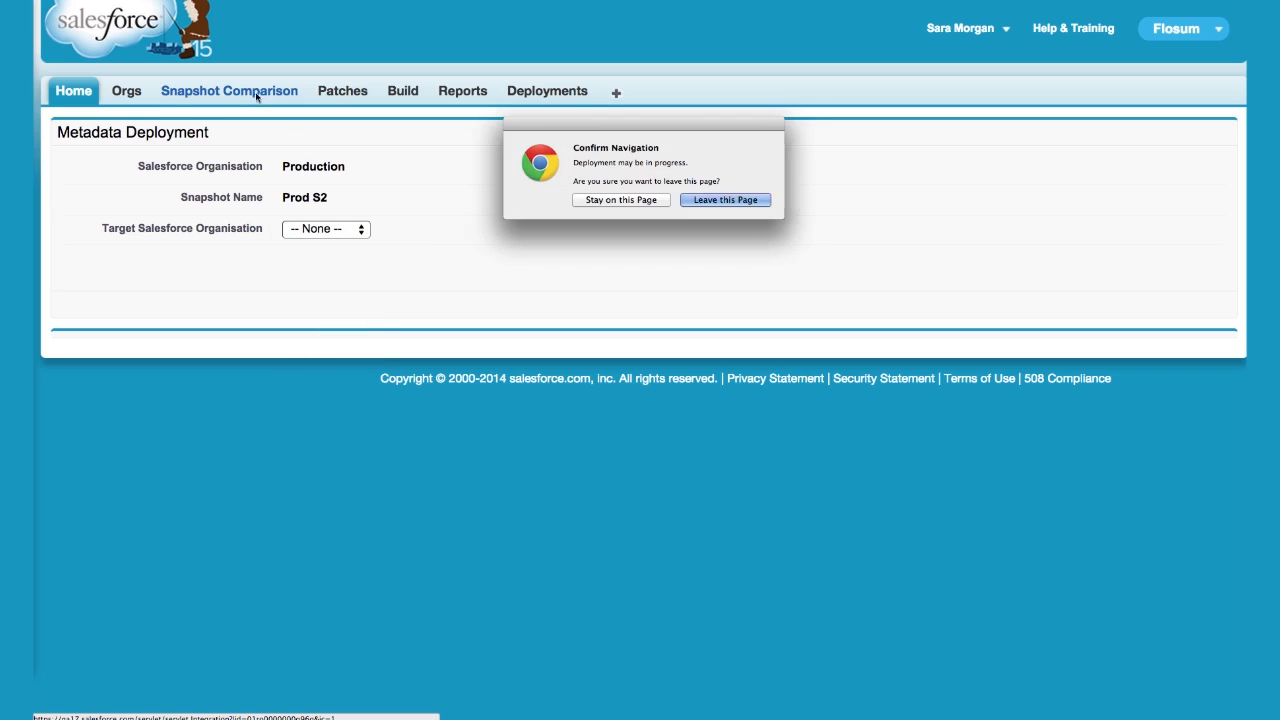
pyautogui.click(712, 200)
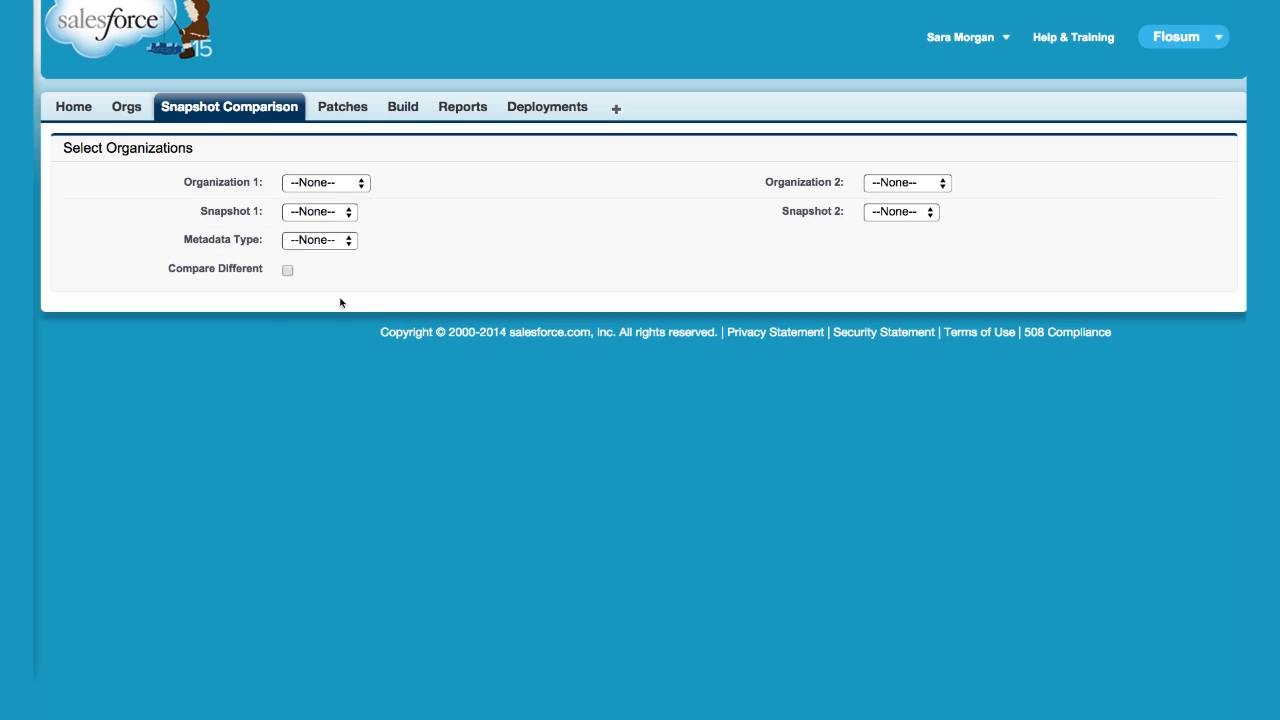
pyautogui.click(333, 184)
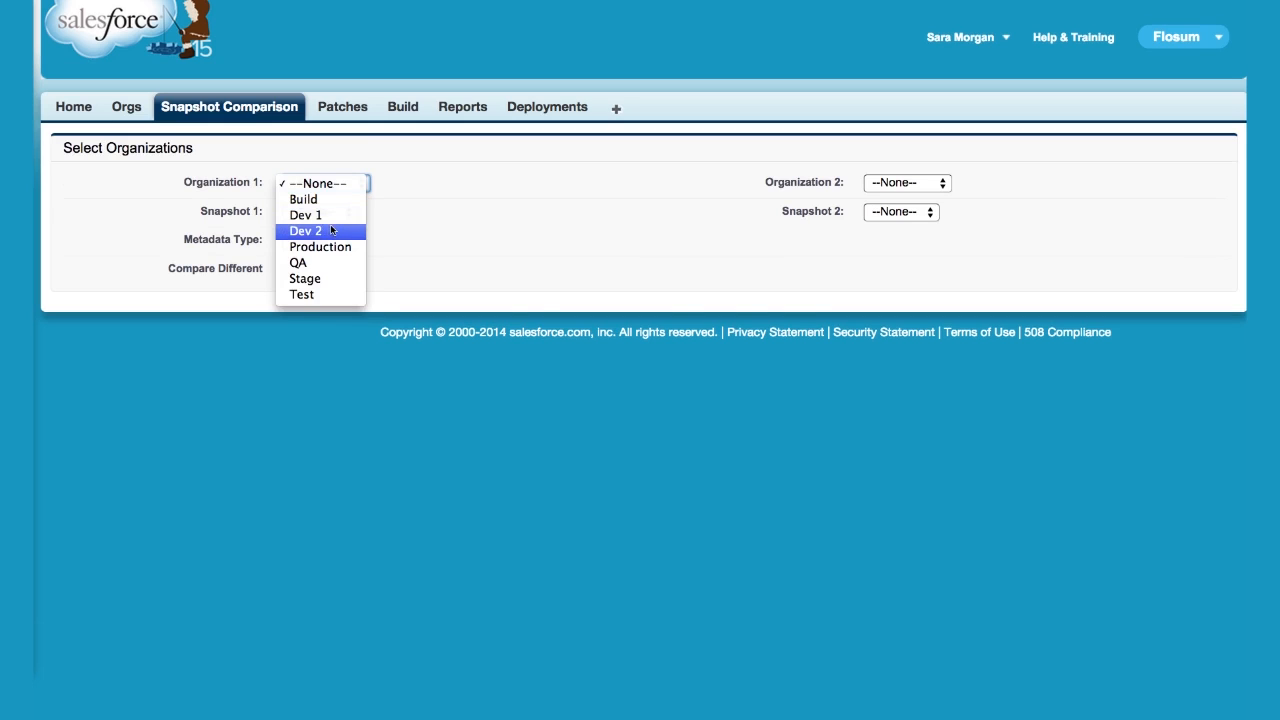
pyautogui.click(320, 231)
pyautogui.click(331, 210)
pyautogui.click(335, 289)
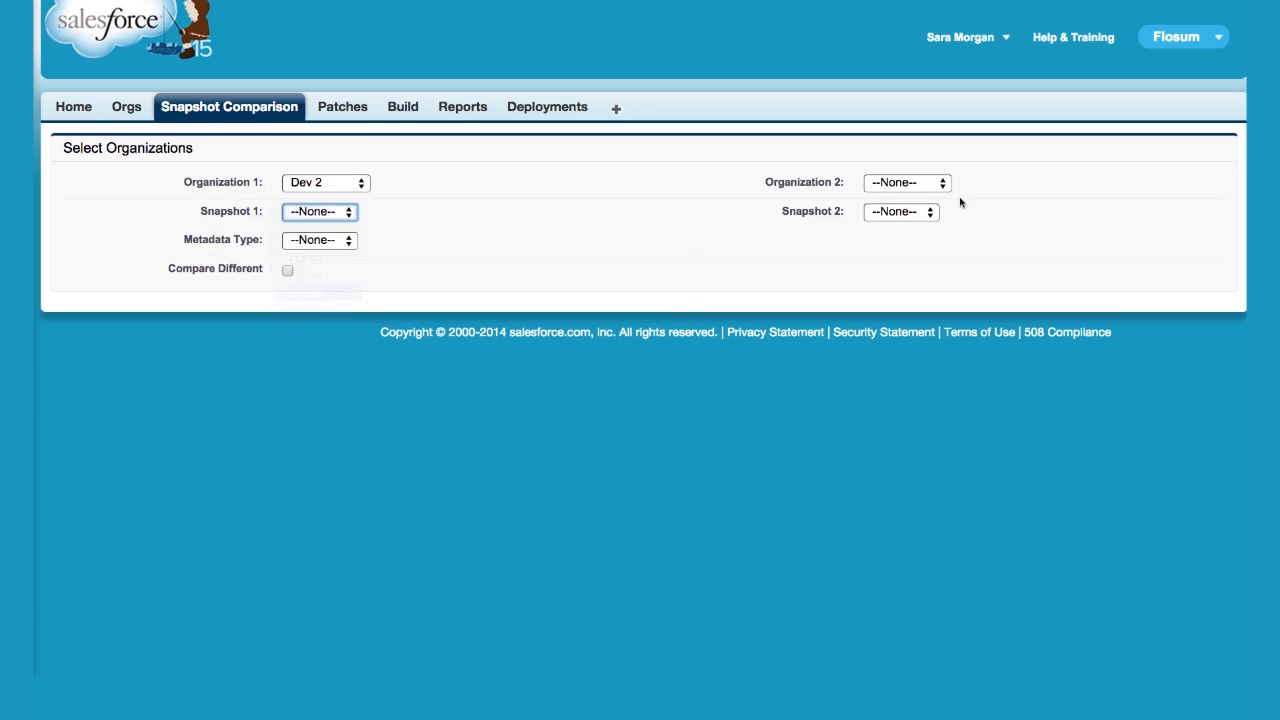
# Set Organization 2 to Dev 2 and Snapshot 2 to D2 S3
pyautogui.click(906, 182)
pyautogui.click(908, 231)
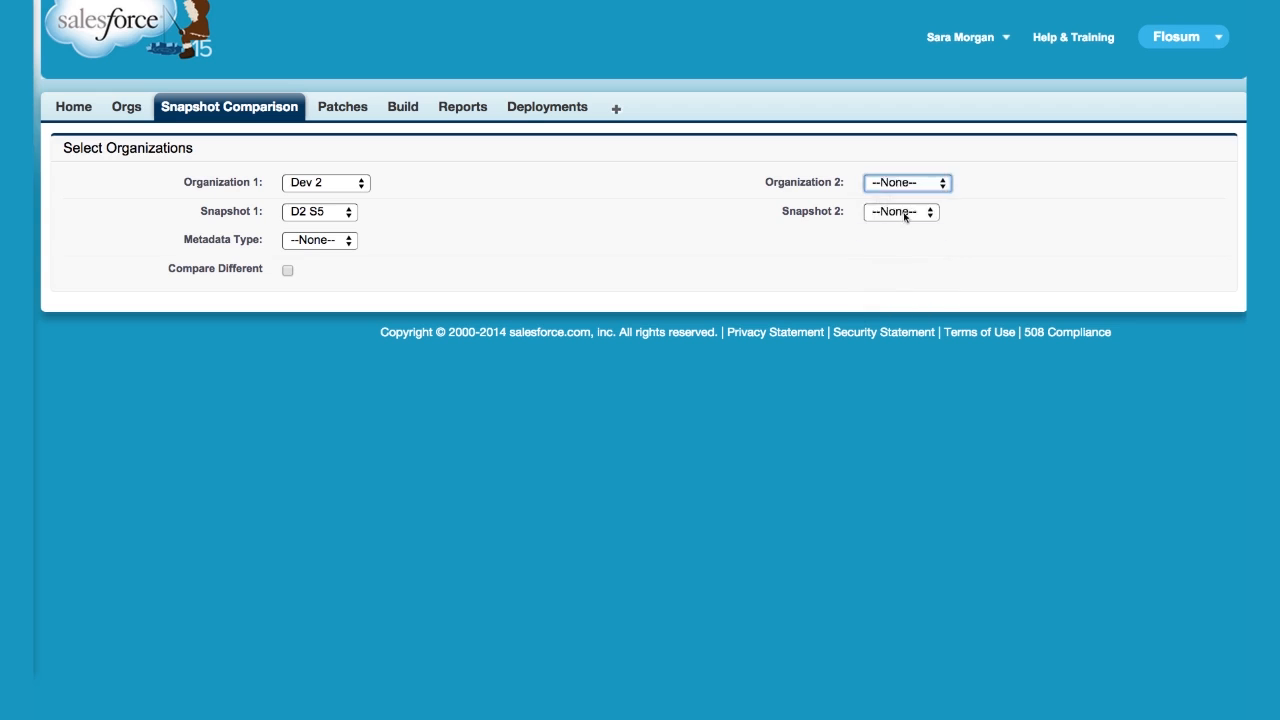
pyautogui.click(906, 212)
pyautogui.click(904, 260)
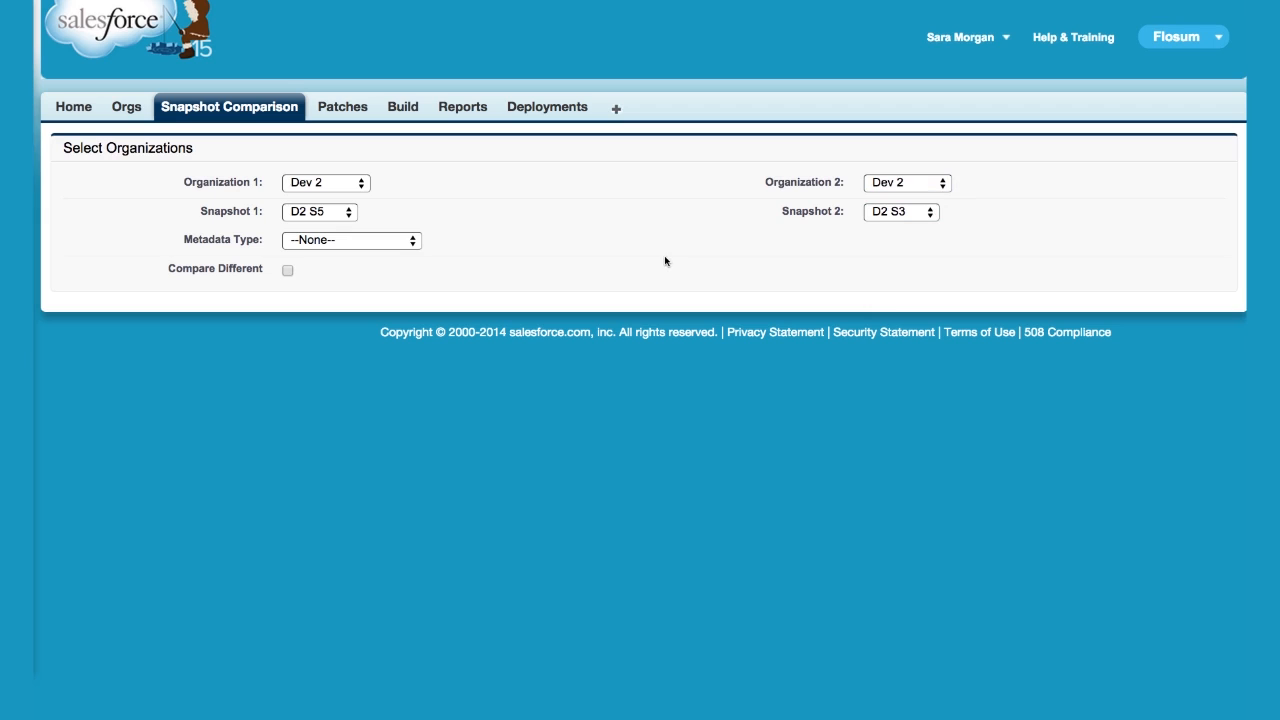
# Change Organization 2 to Stage and Snapshot 2 to S2 S3
pyautogui.click(887, 186)
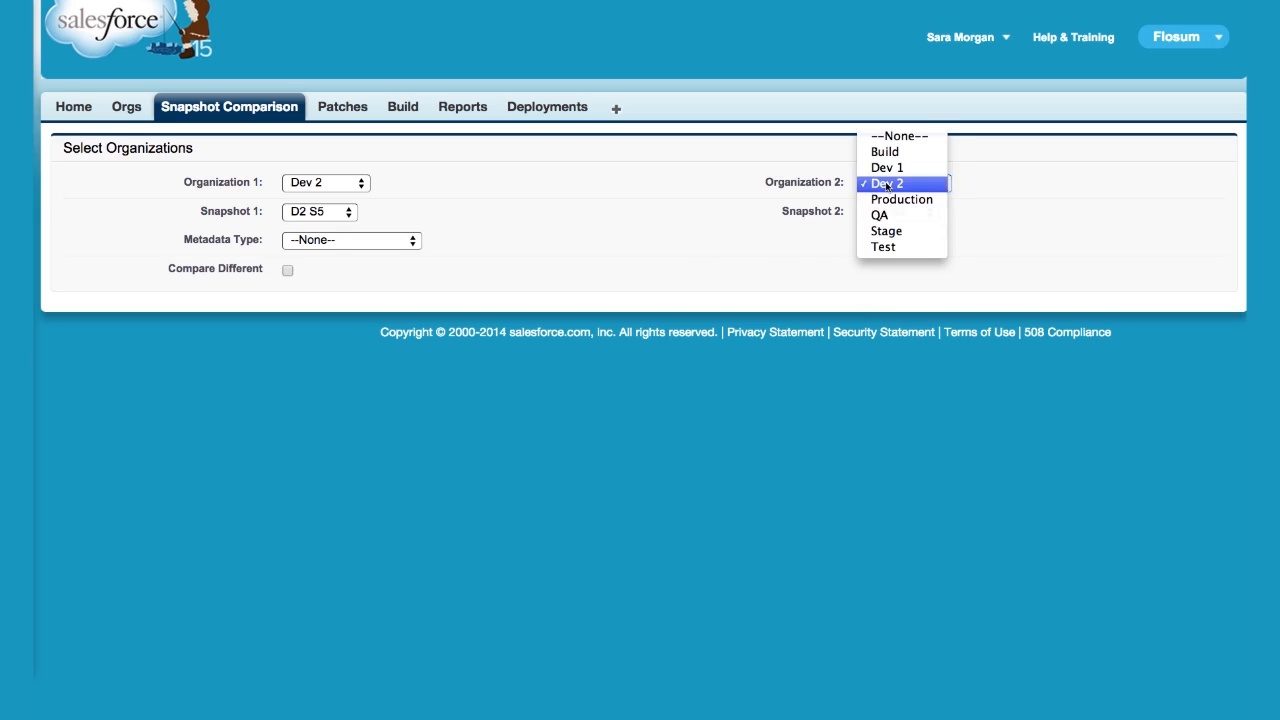
pyautogui.click(886, 231)
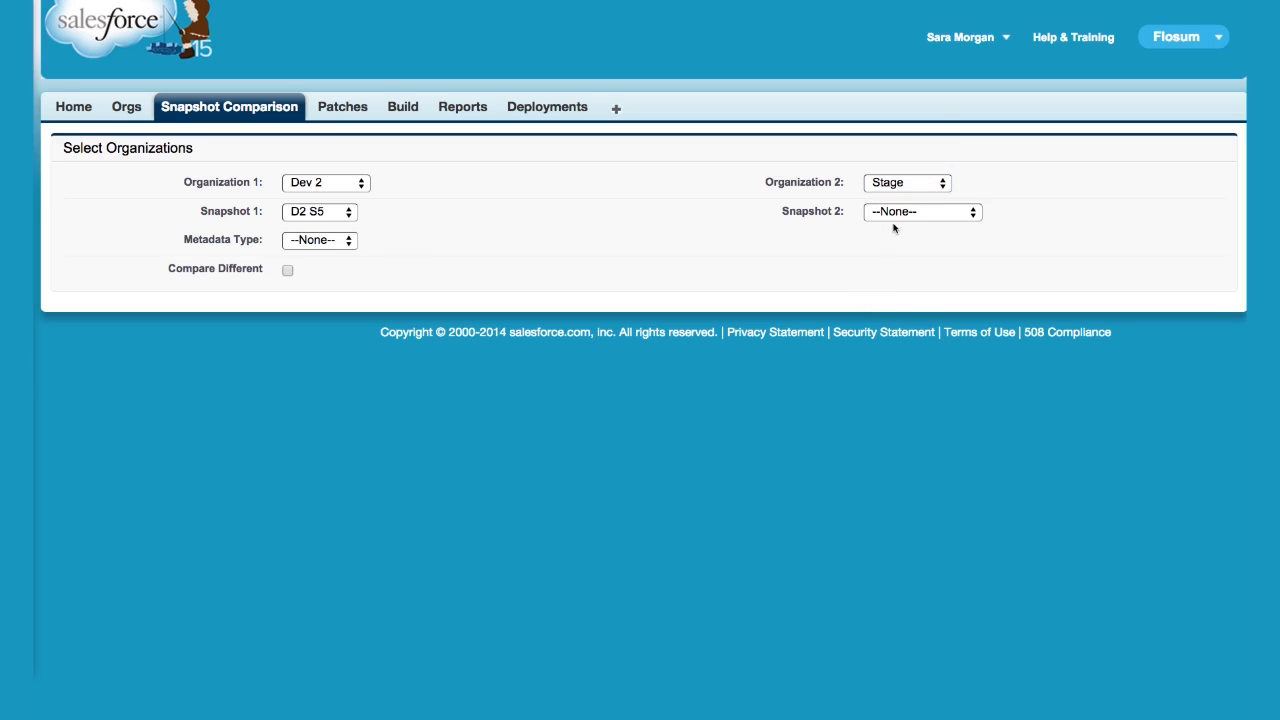
pyautogui.click(897, 212)
pyautogui.click(905, 260)
# Compare the CustomObject metadata of both snapshots, limiting the list with Compare Different
pyautogui.click(308, 242)
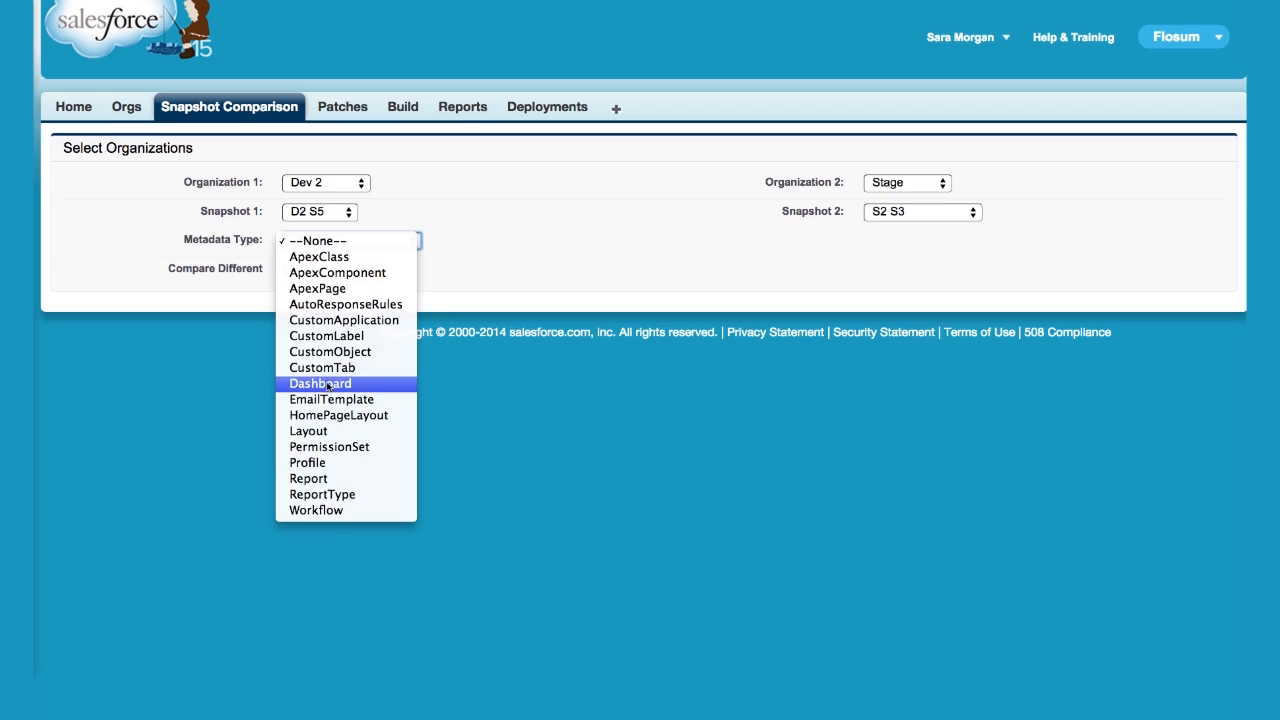
pyautogui.click(339, 351)
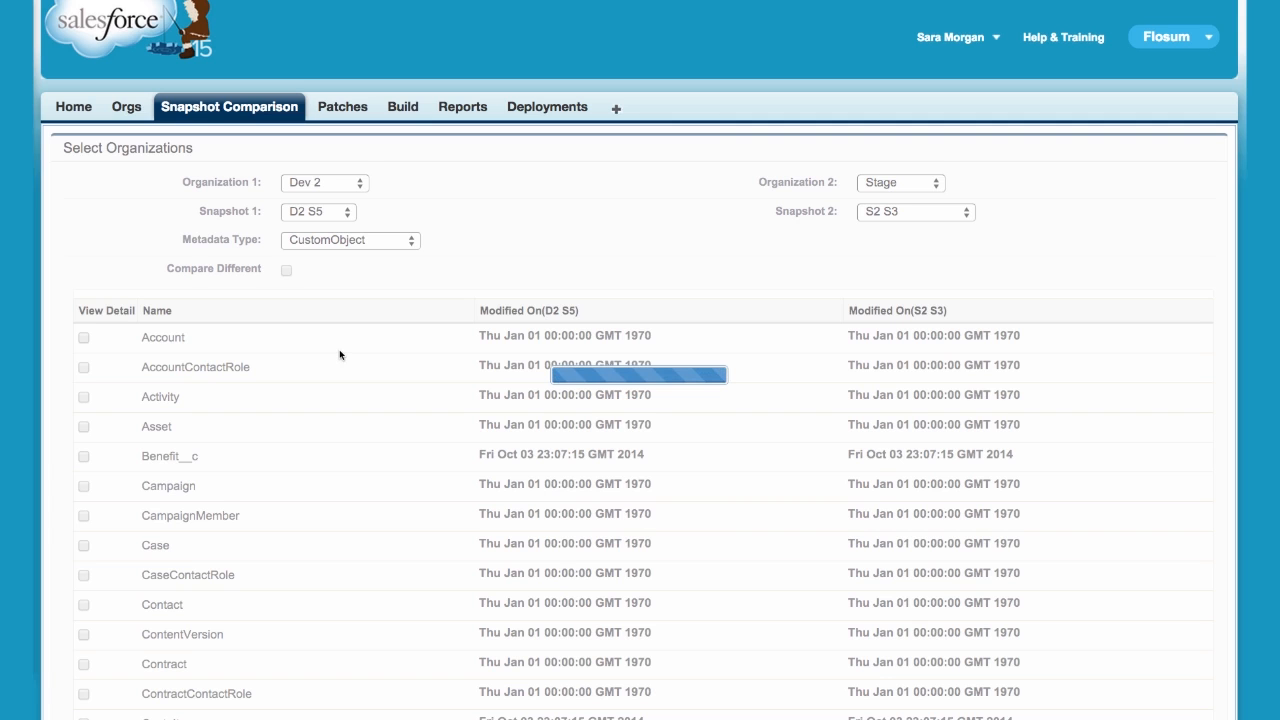
pyautogui.click(286, 272)
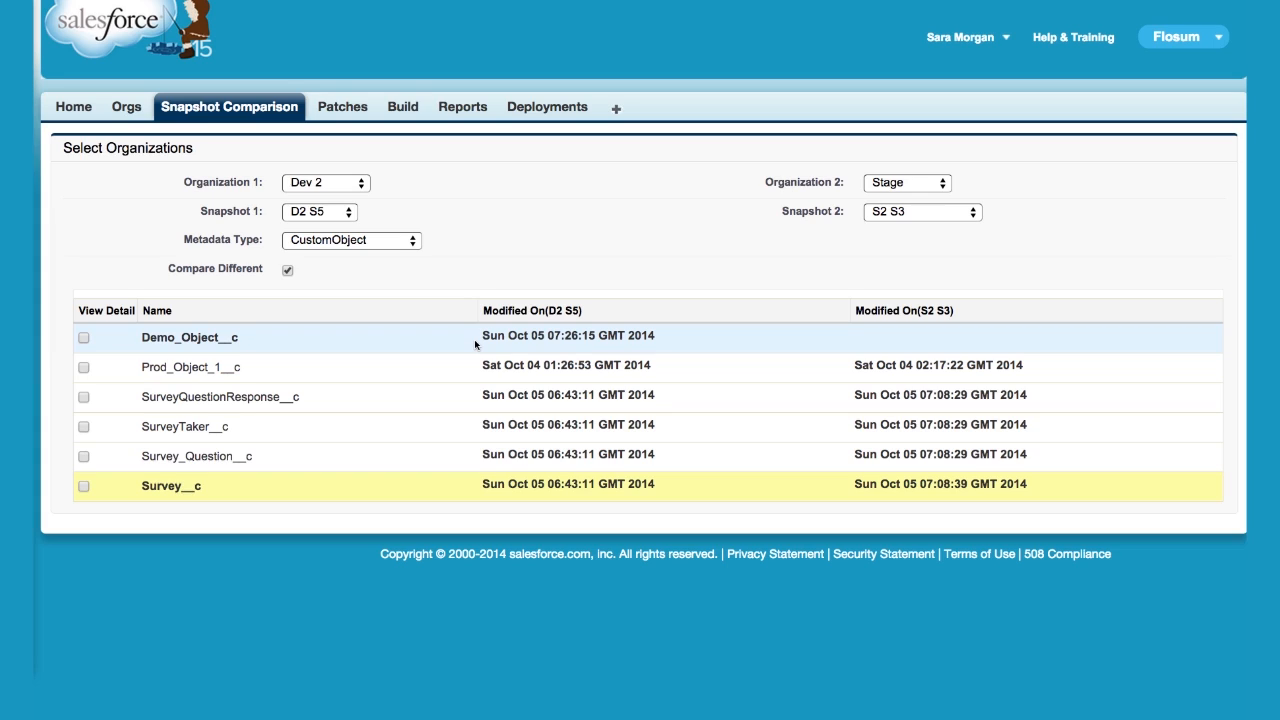
# Switch the comparison to ApexPage metadata and view the detailed code comparison of SurveyPage
pyautogui.click(384, 242)
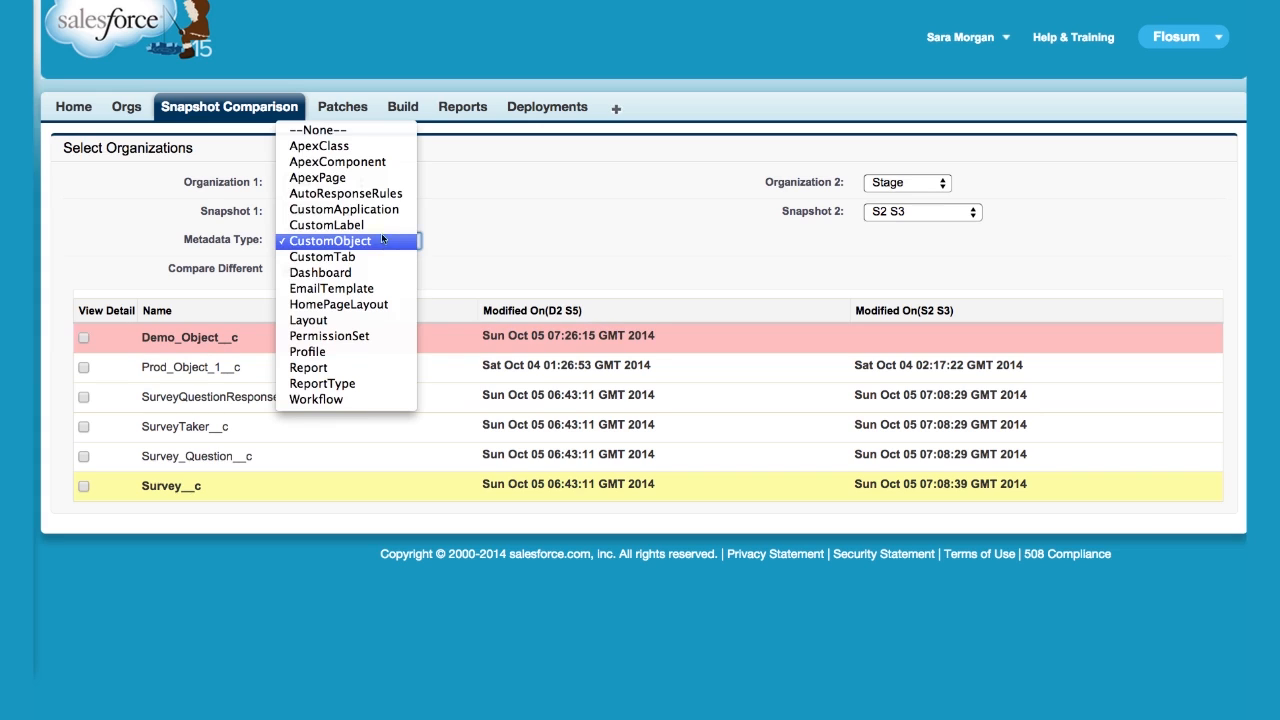
pyautogui.click(382, 178)
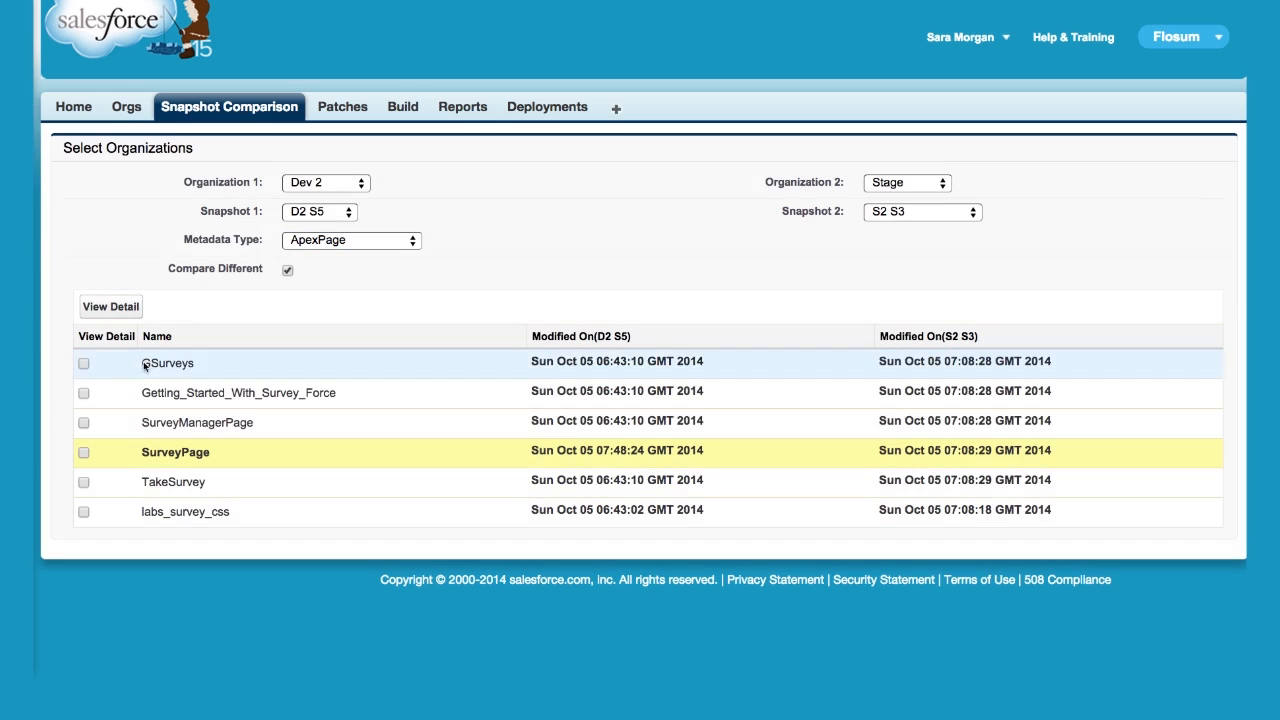
pyautogui.click(84, 452)
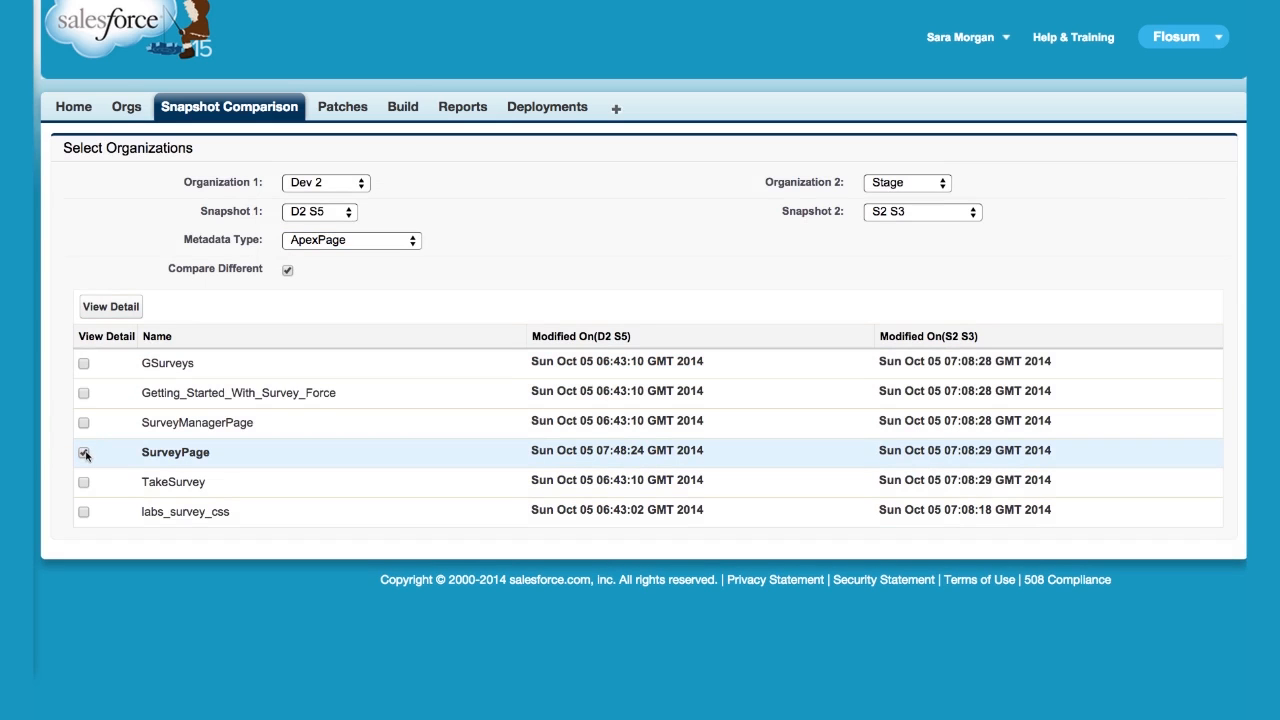
pyautogui.click(110, 307)
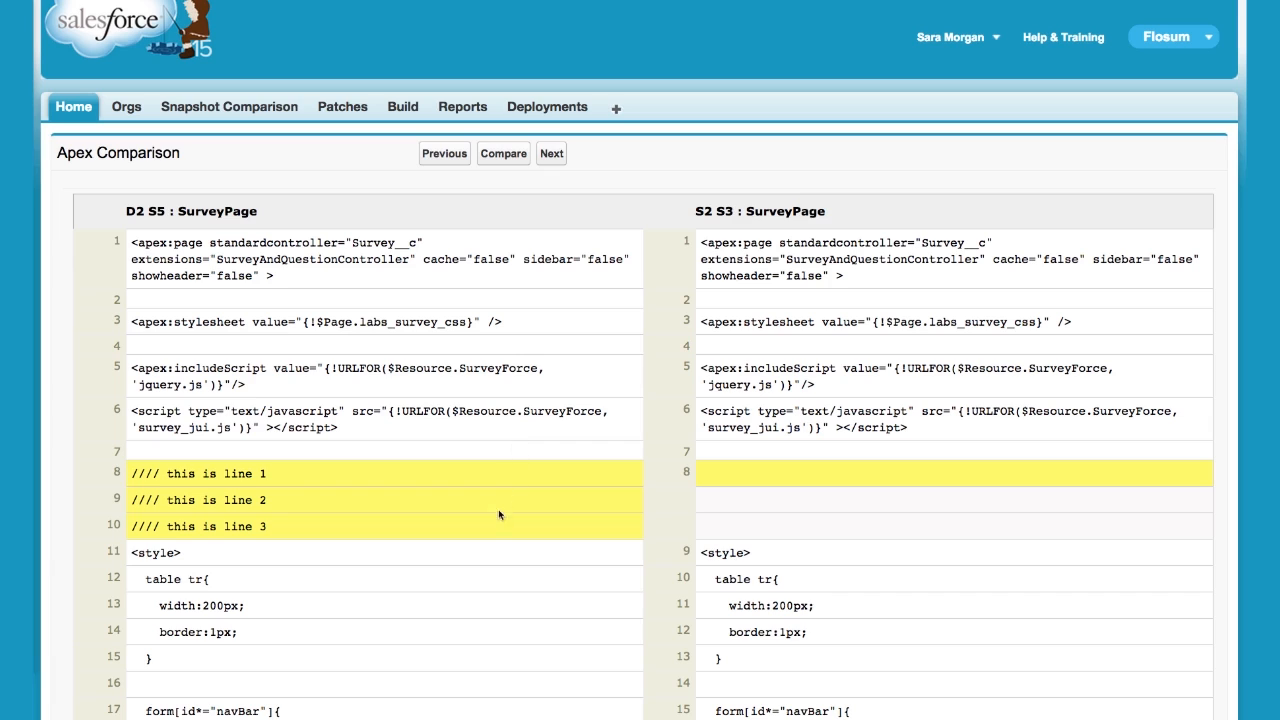
# Open the Build form and turn off the Rollback to a Snapshot option
pyautogui.click(405, 113)
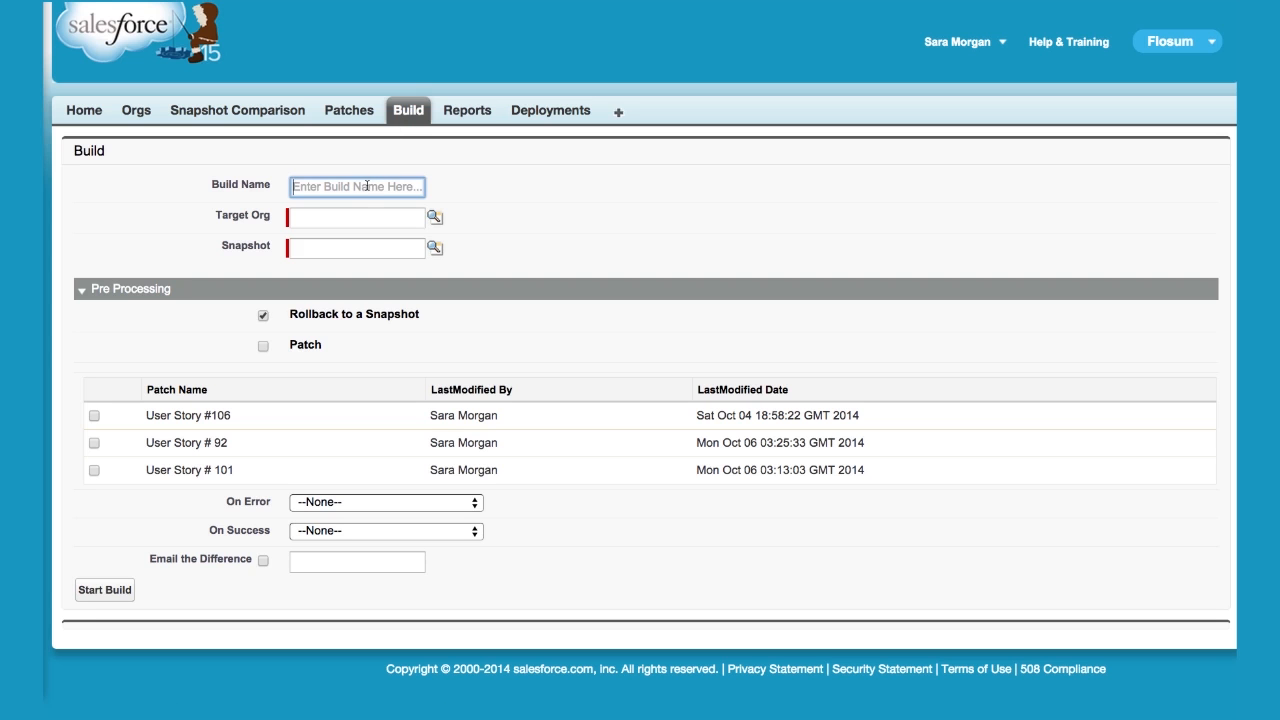
pyautogui.click(330, 251)
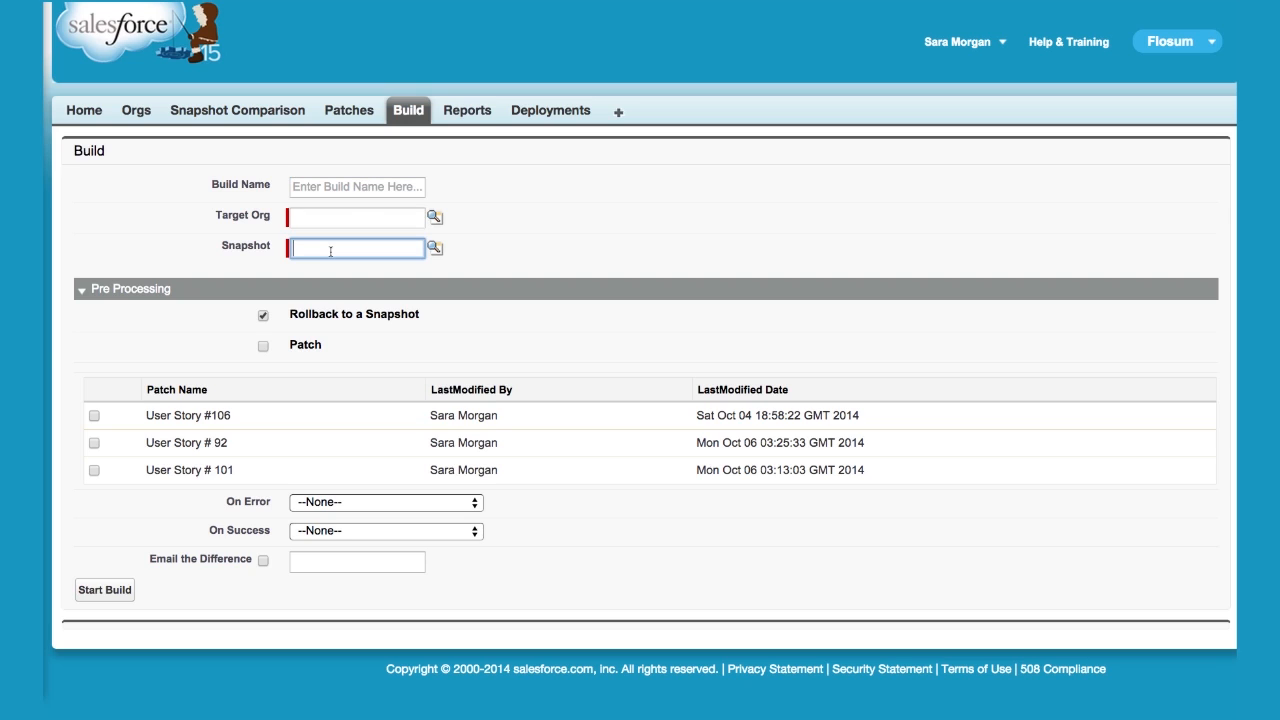
pyautogui.click(299, 217)
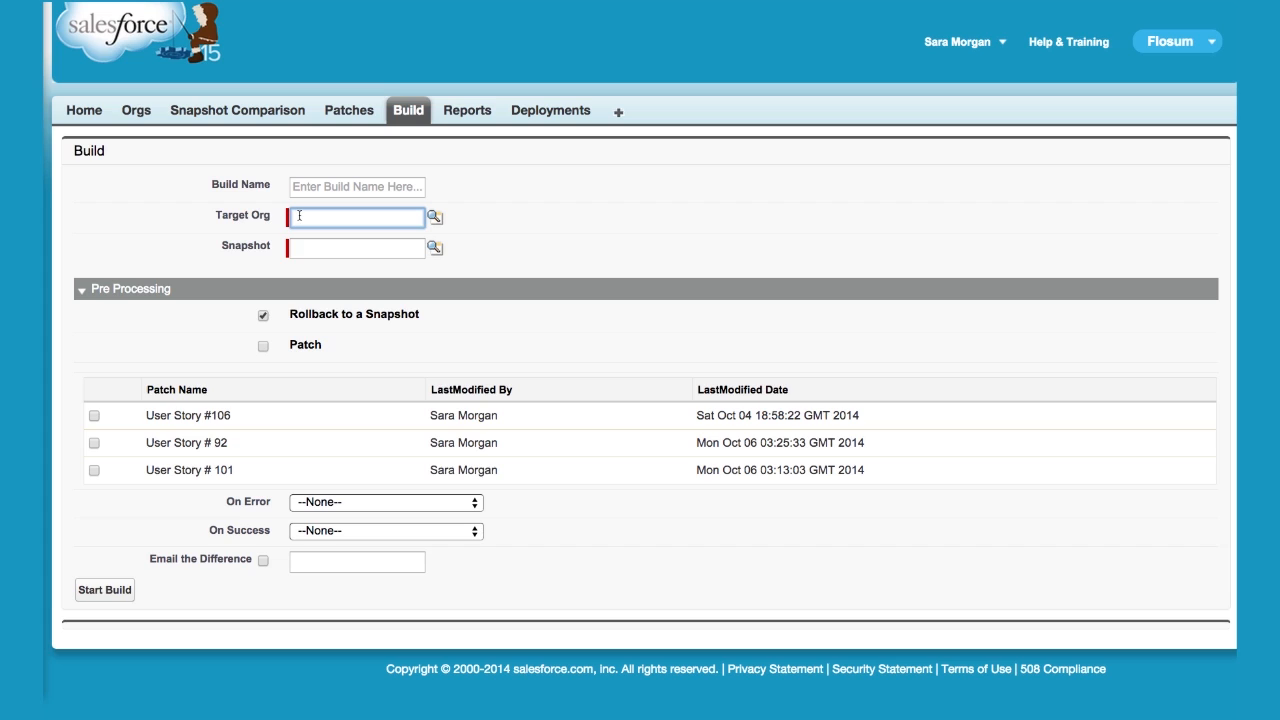
pyautogui.click(263, 316)
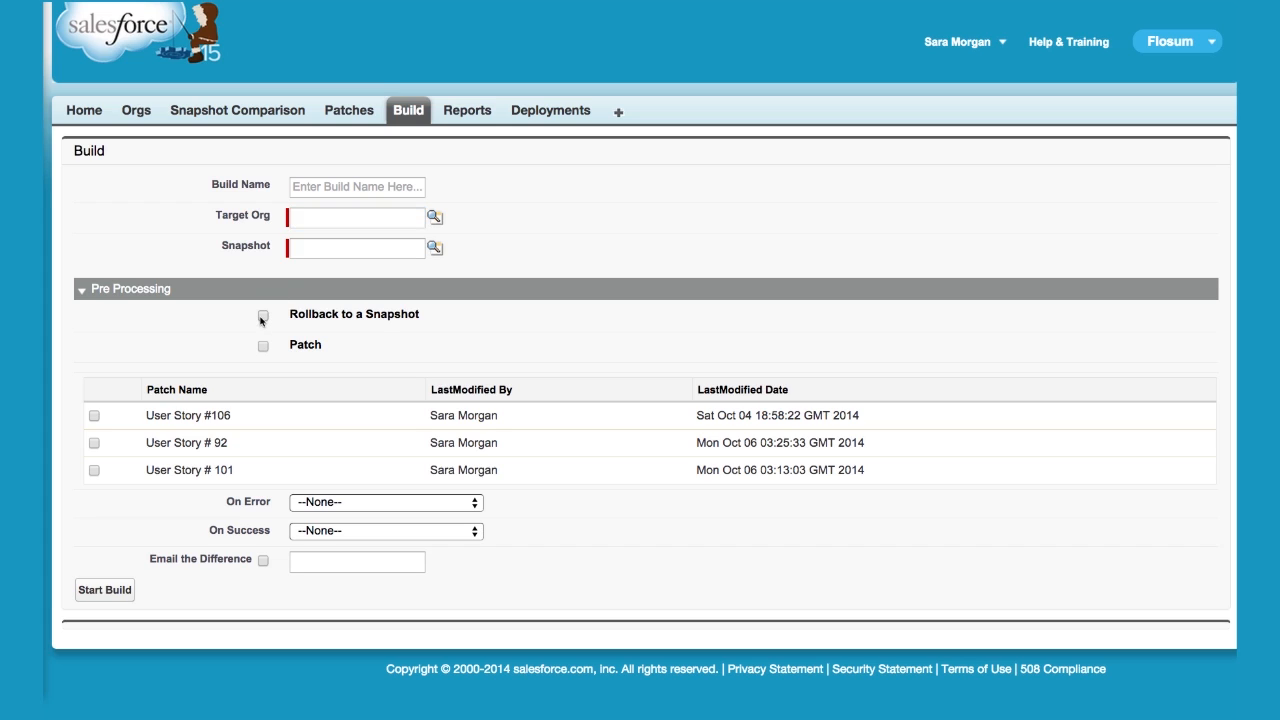
# Set both the On Error and On Success recipients of the build to Developers_Group
pyautogui.click(377, 504)
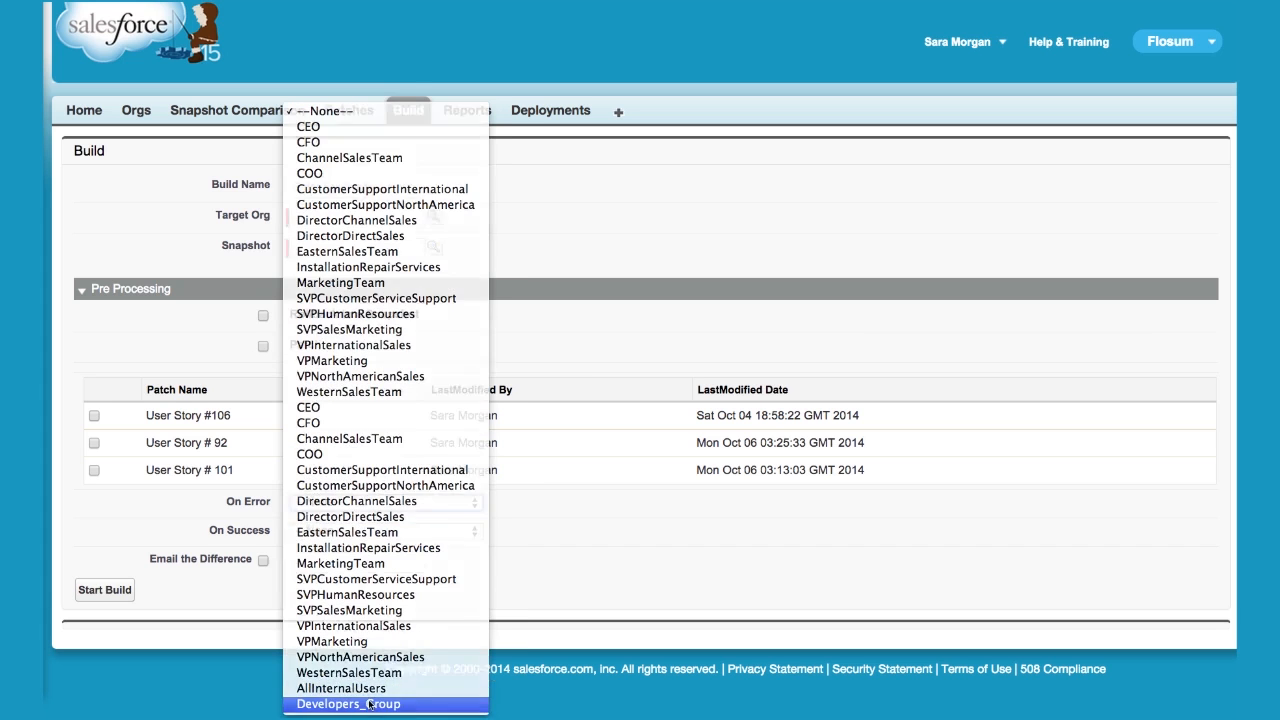
pyautogui.click(370, 704)
pyautogui.click(351, 533)
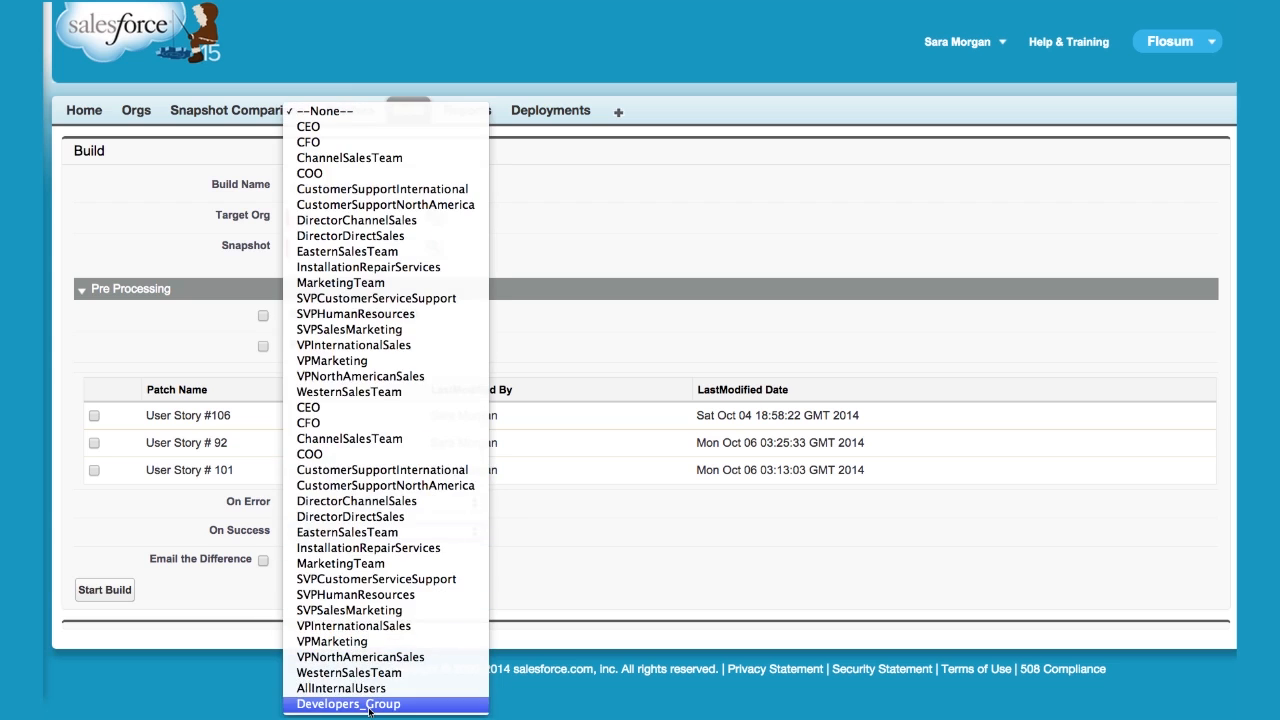
pyautogui.click(370, 704)
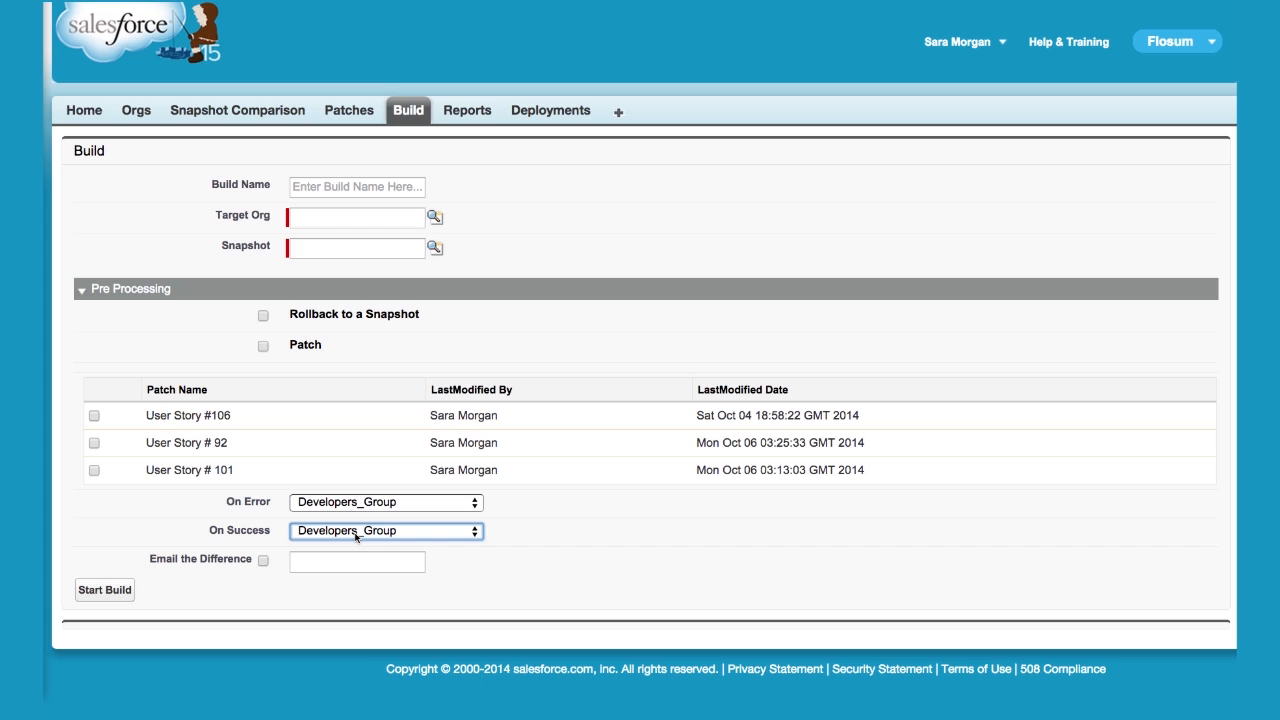
# Leave the build form and open the User Story #106 patch to review its deployments and manifest
pyautogui.click(343, 112)
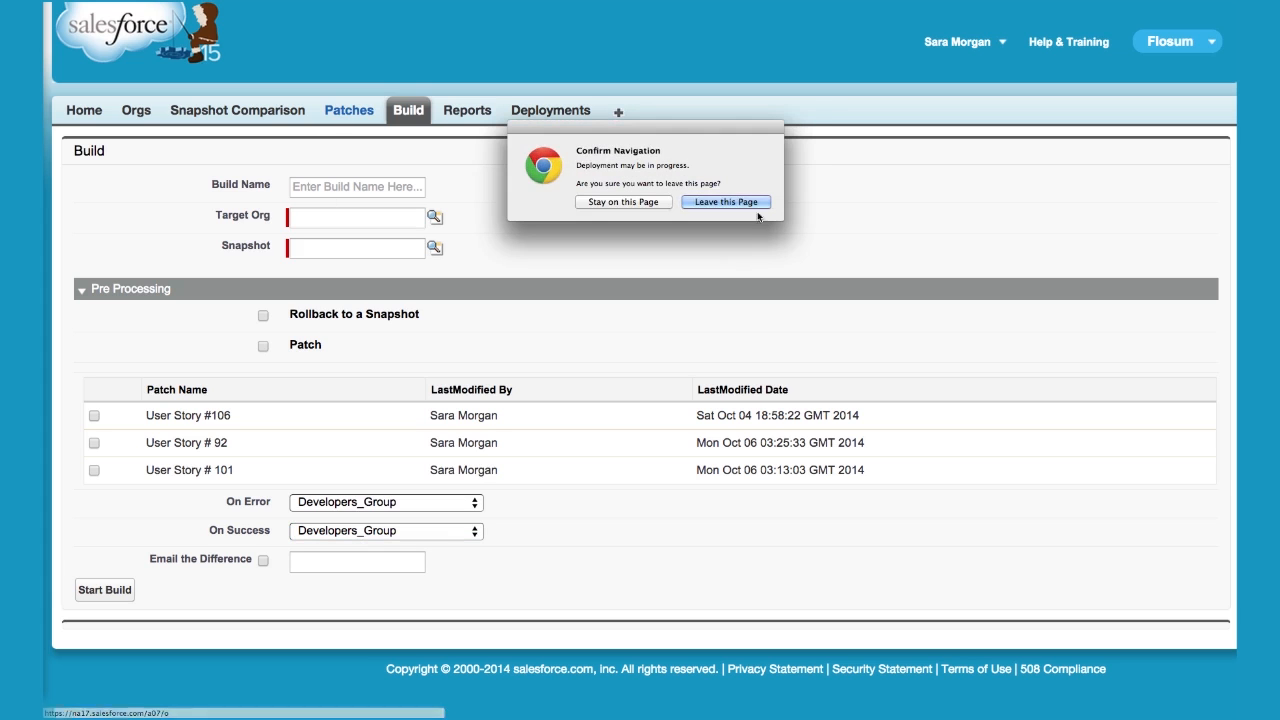
pyautogui.click(748, 205)
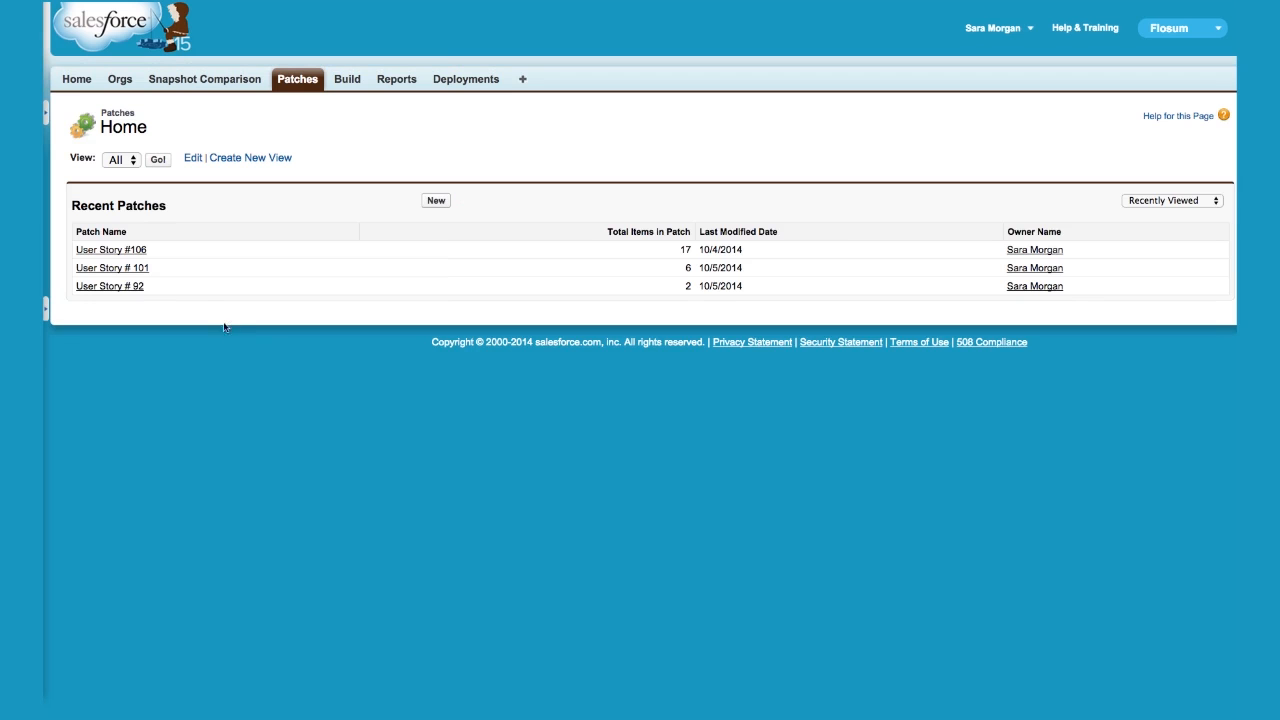
pyautogui.click(130, 250)
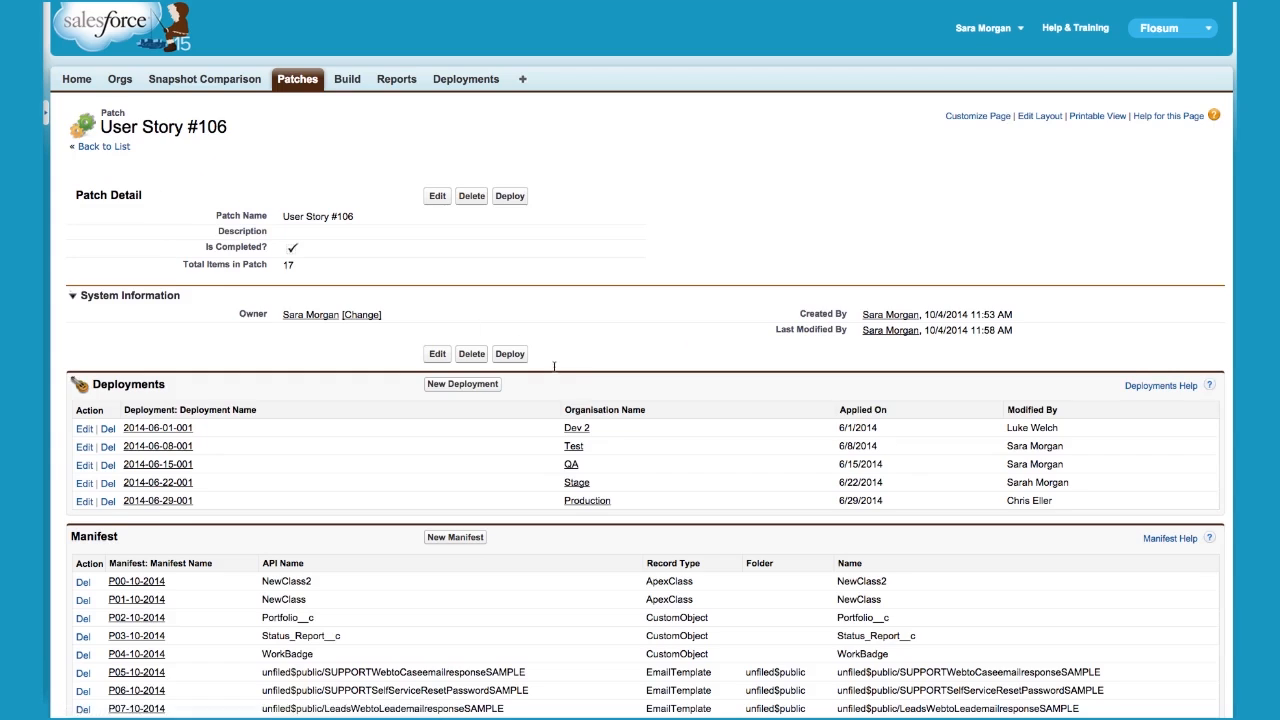
pyautogui.scroll(-3, 554, 366)
pyautogui.scroll(-1, 648, 382)
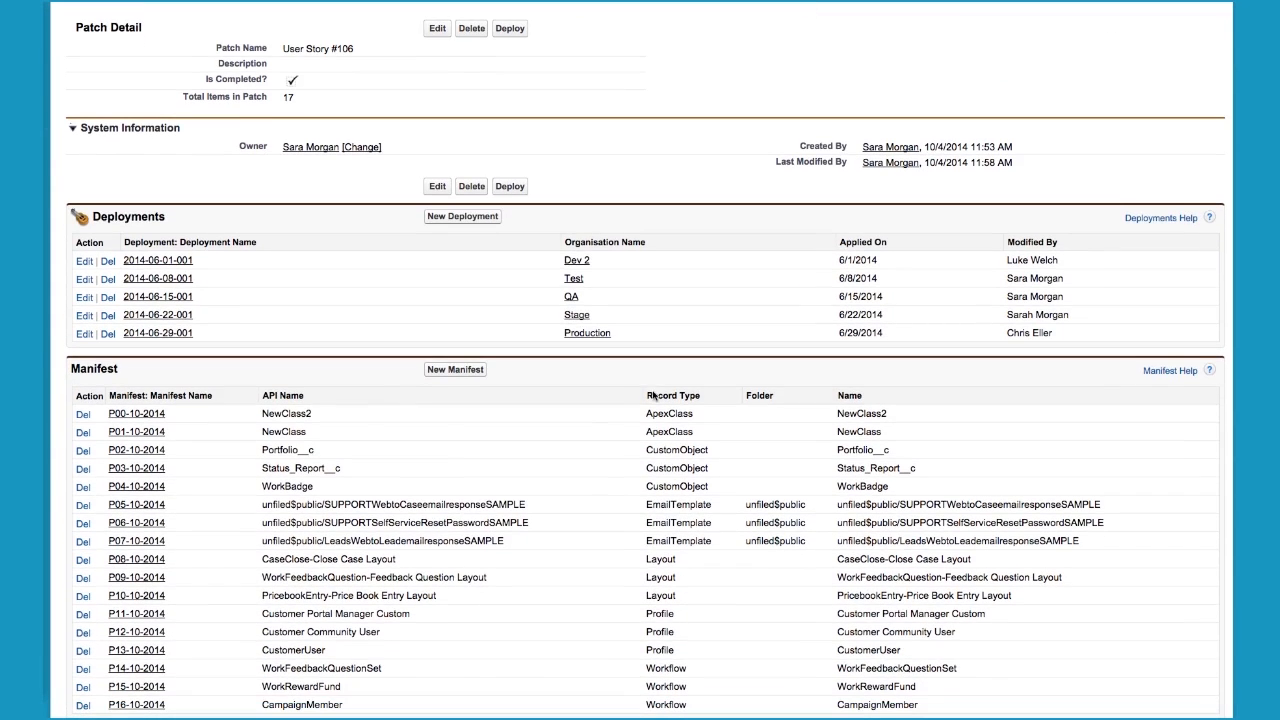